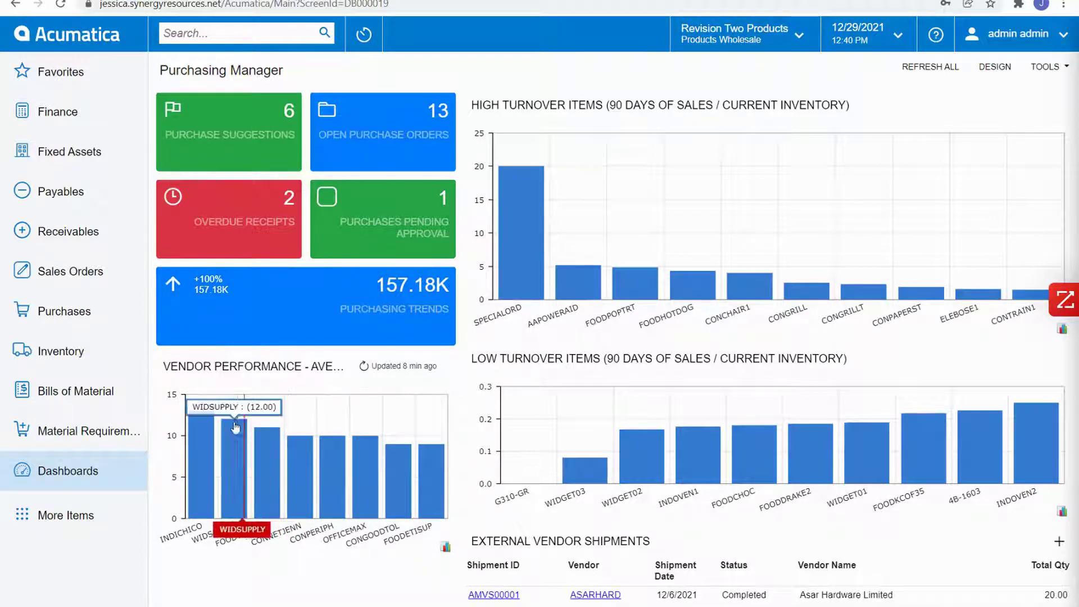
Step: Open the Restaurant Equipment purchase order from the purchases pending approval and review its approval options and flagged line costs
mouse_move(203, 430)
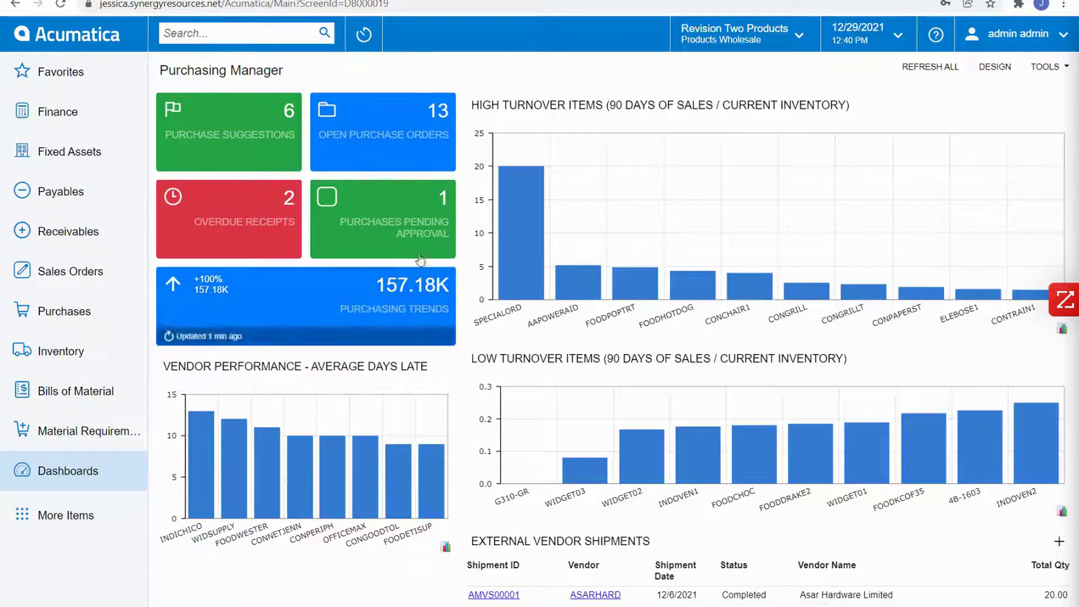
left_click(443, 215)
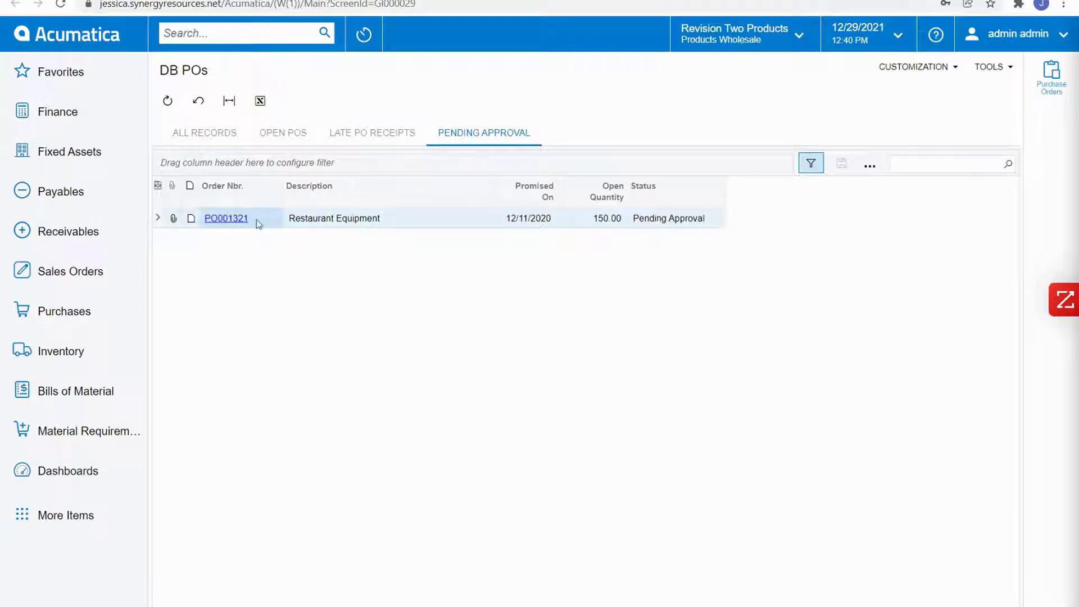
left_click(236, 222)
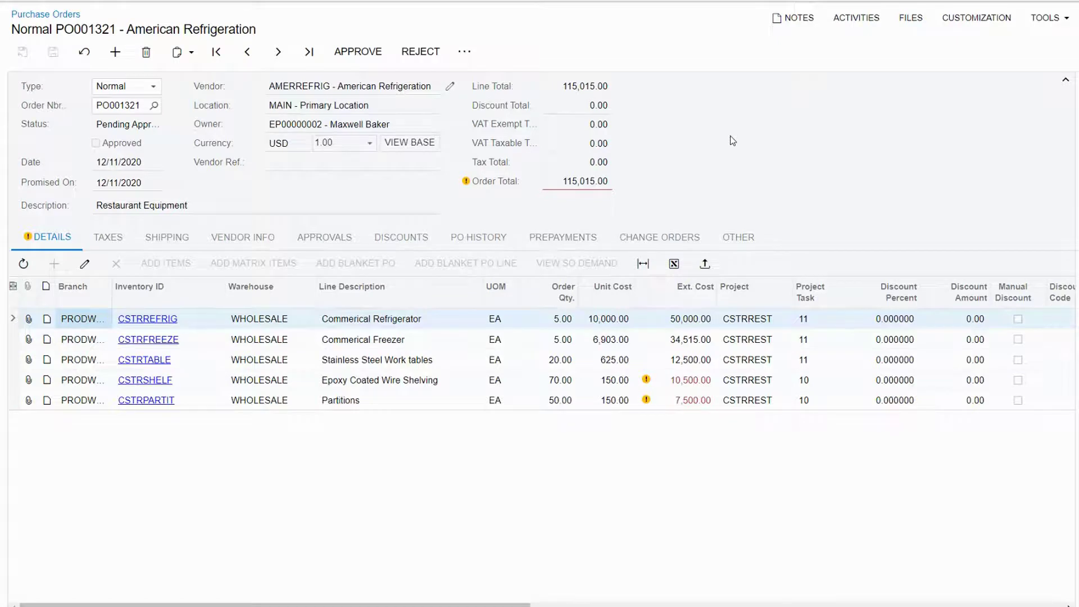
left_click(355, 67)
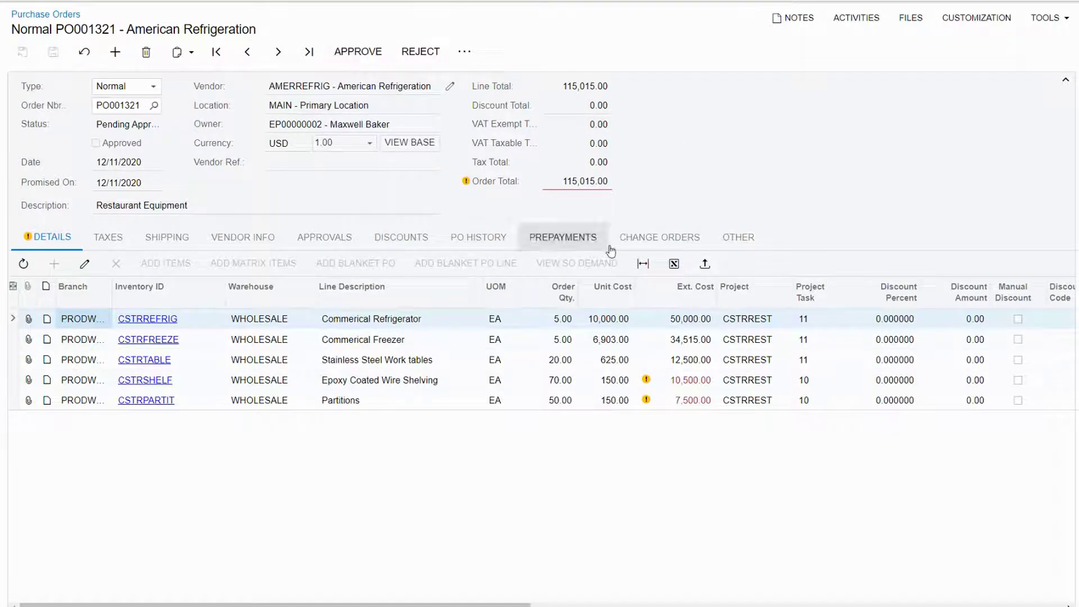
mouse_move(650, 387)
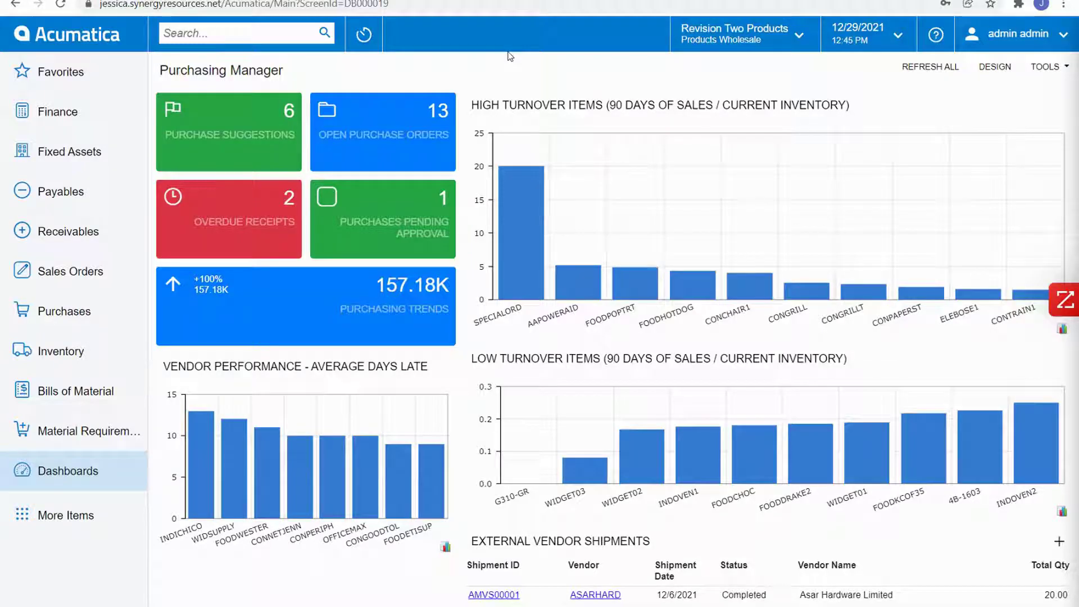
Step: Open the WIDGET01 stock item from the purchase suggestions and review its valuation method options, keeping Average
left_click(289, 125)
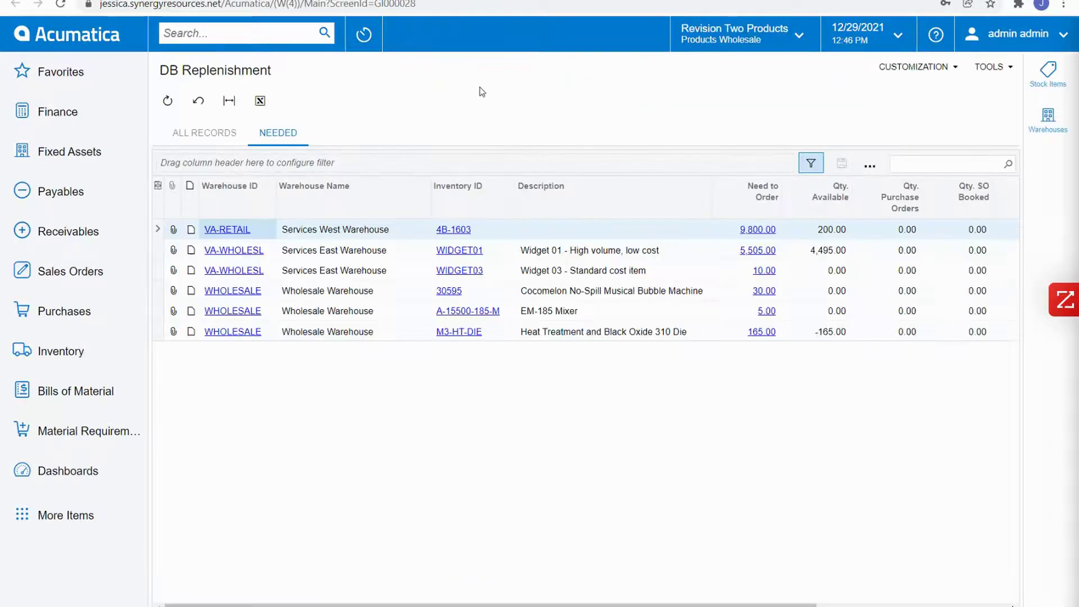
left_click(464, 250)
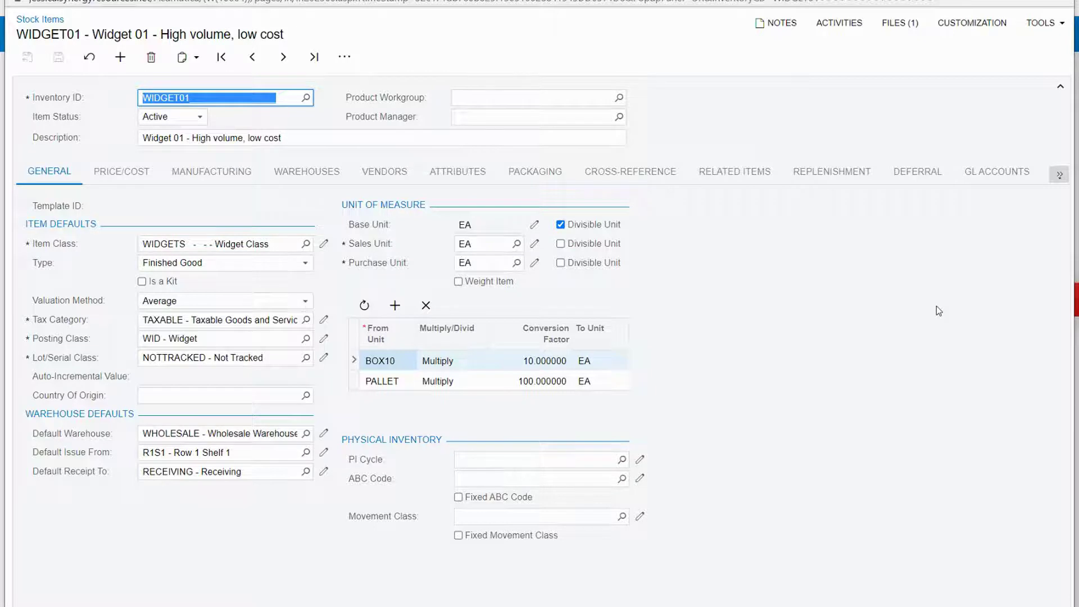
left_click(246, 308)
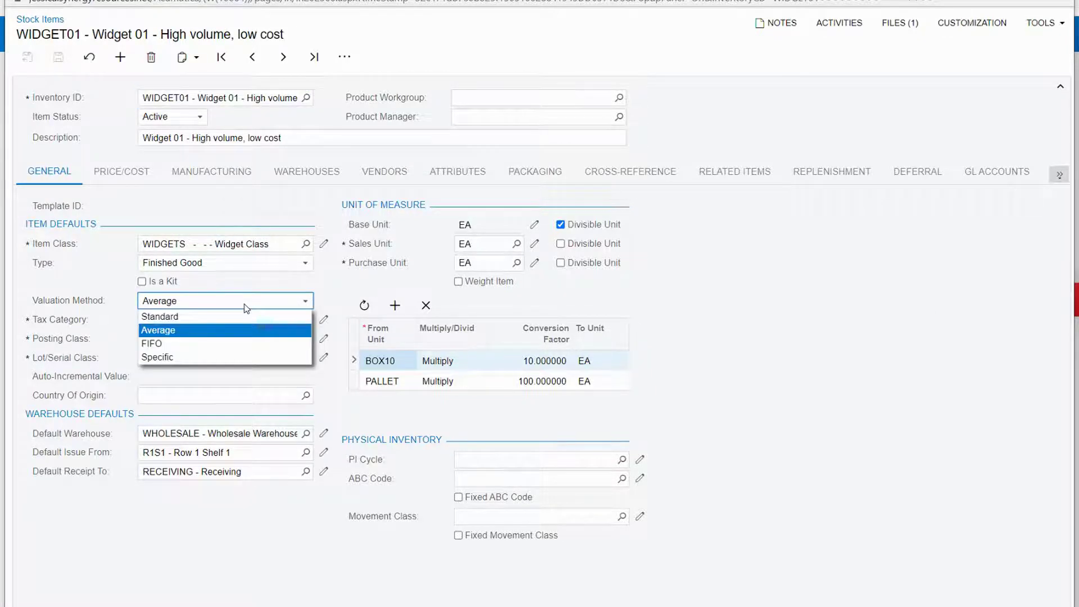
left_click(259, 330)
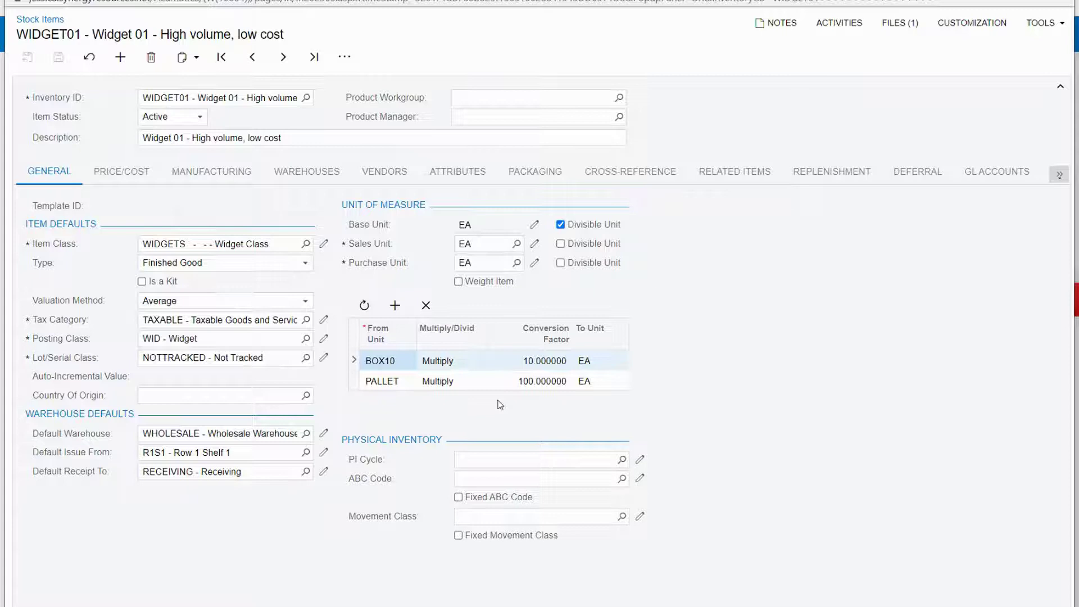
Step: Open WIDGET01's item warehouse details for the WHOLESALE warehouse and review the replenishment settings
left_click(319, 183)
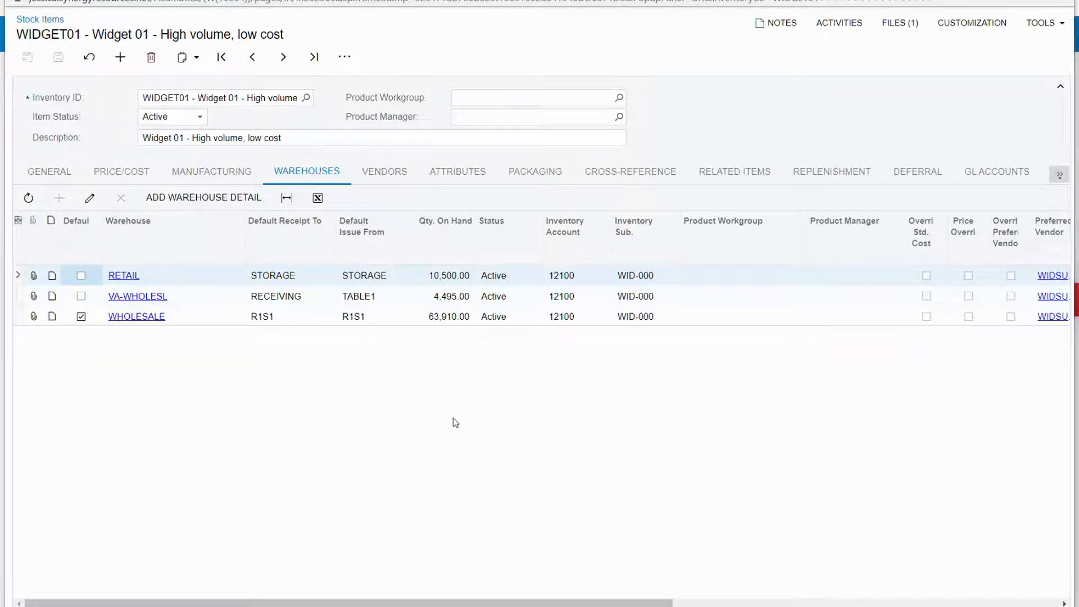
left_click(147, 323)
left_click(147, 319)
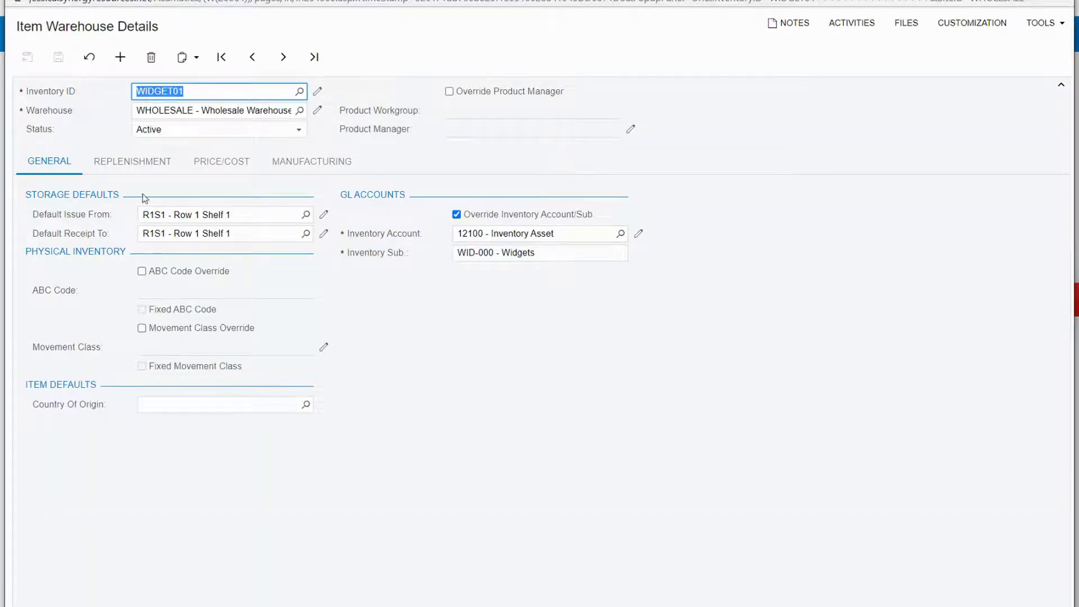
left_click(140, 169)
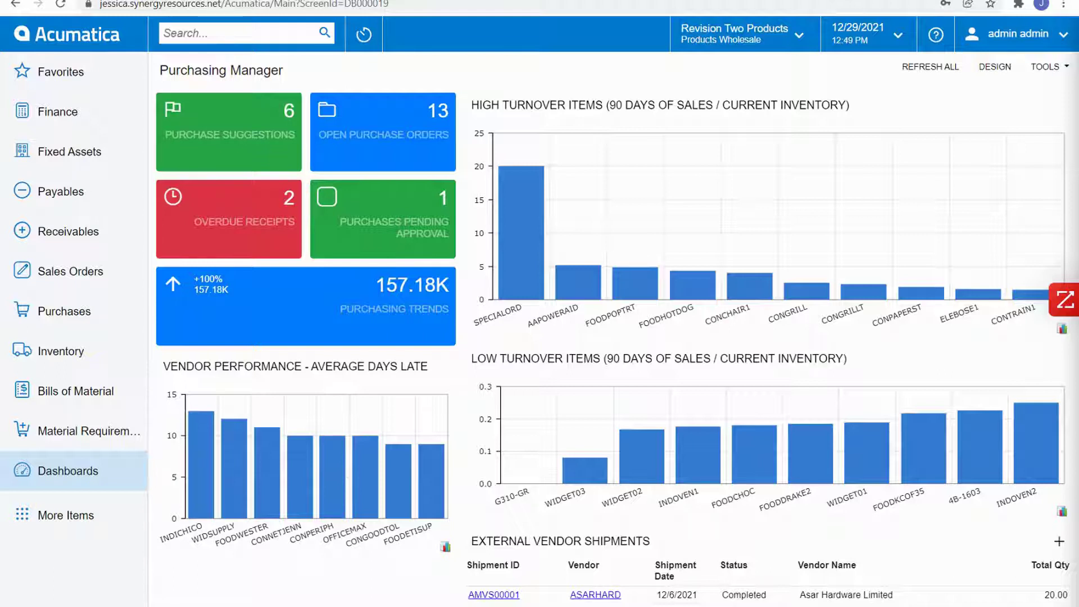
Step: Reopen the purchase suggestions and review the remaining columns of the needed replenishment list
left_click(286, 133)
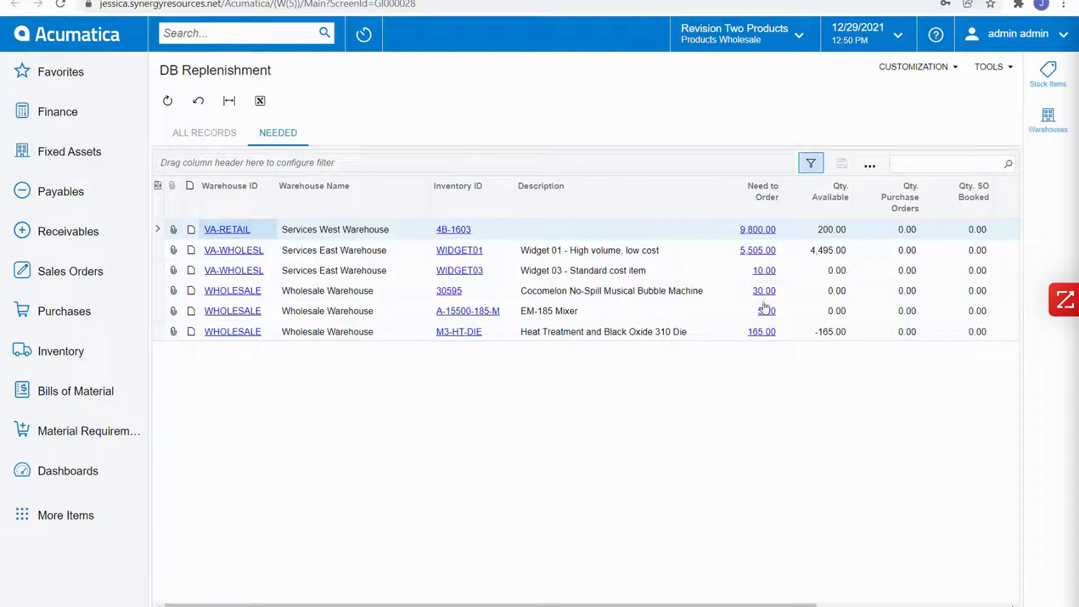
left_click_drag(764, 604, 955, 604)
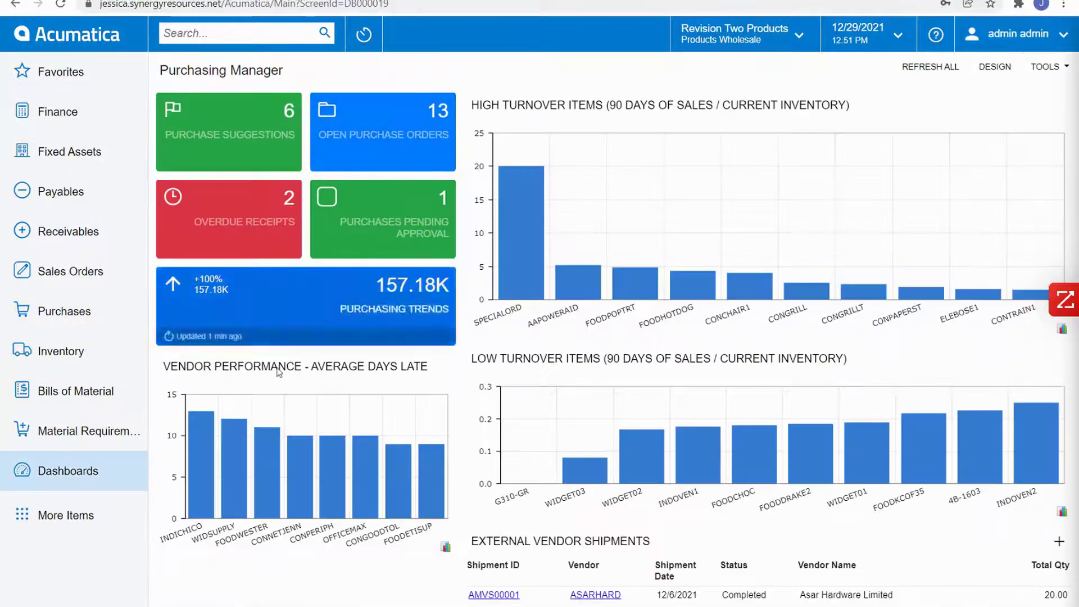
Step: In the MRP Display inquiry, create a purchase order for the MGRESISTOR requirement from vendor ELEEASTCOM
left_click(84, 443)
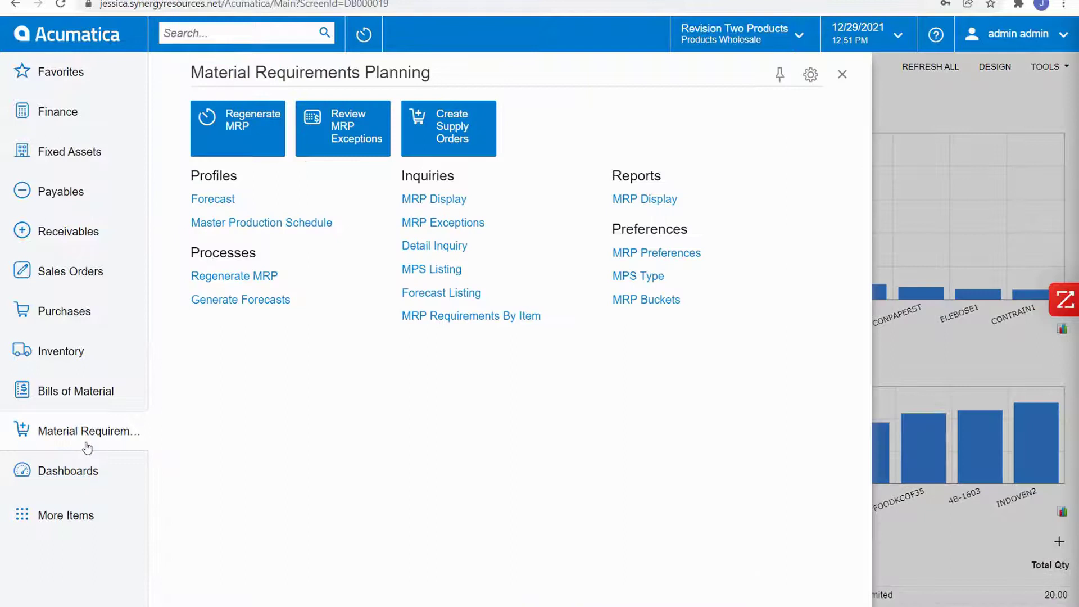
left_click(445, 206)
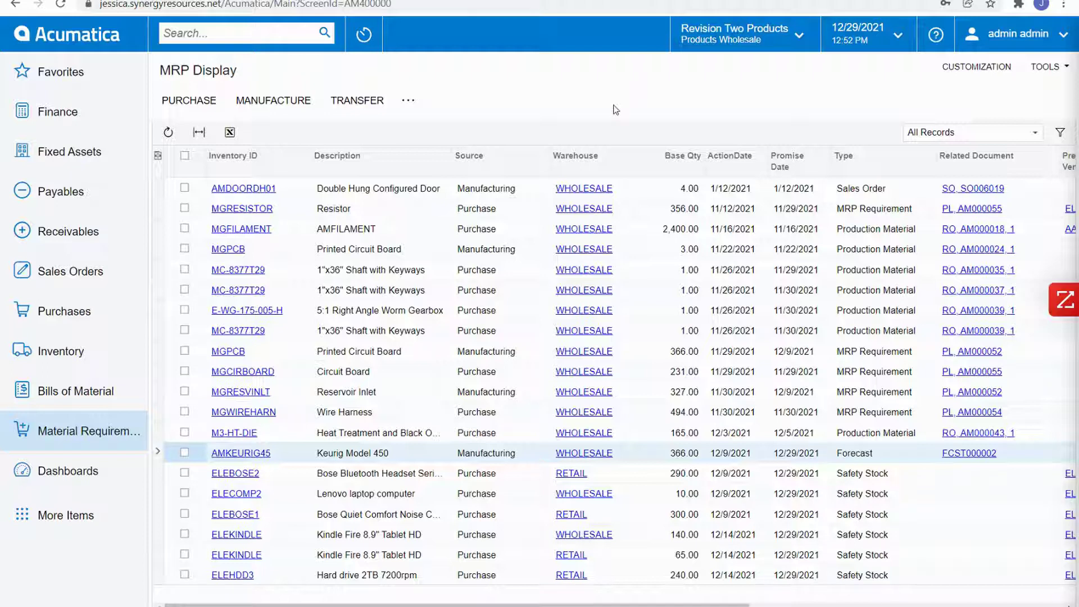
left_click(747, 214)
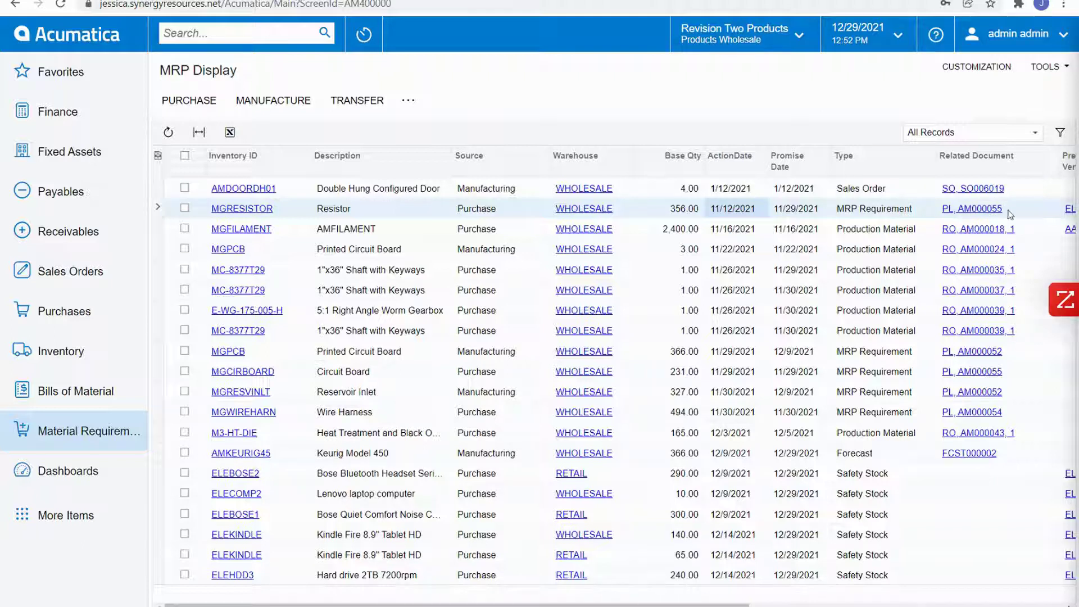
left_click(986, 214)
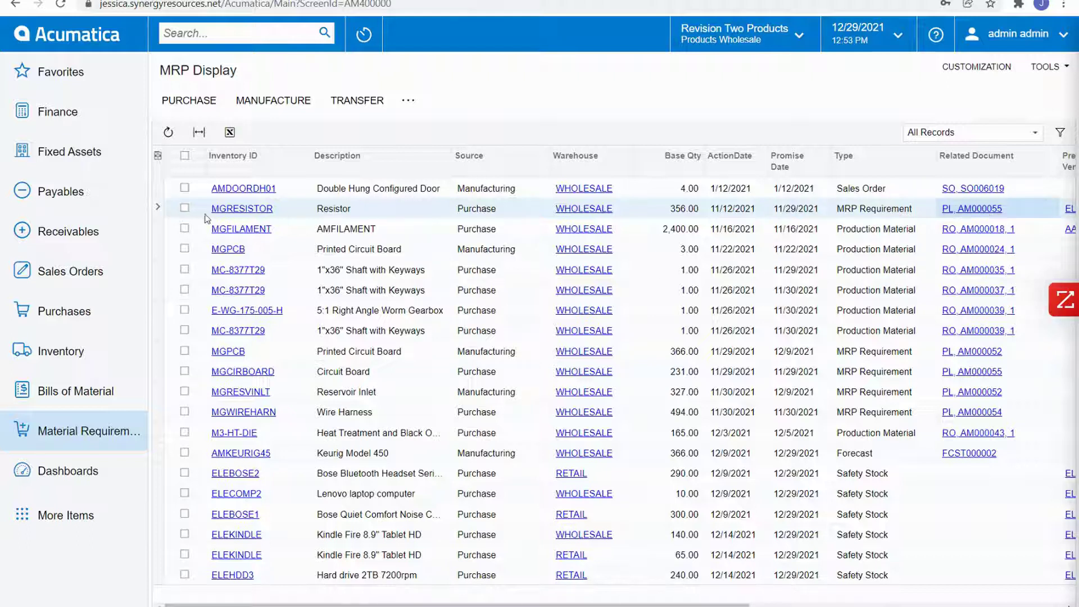
left_click(184, 209)
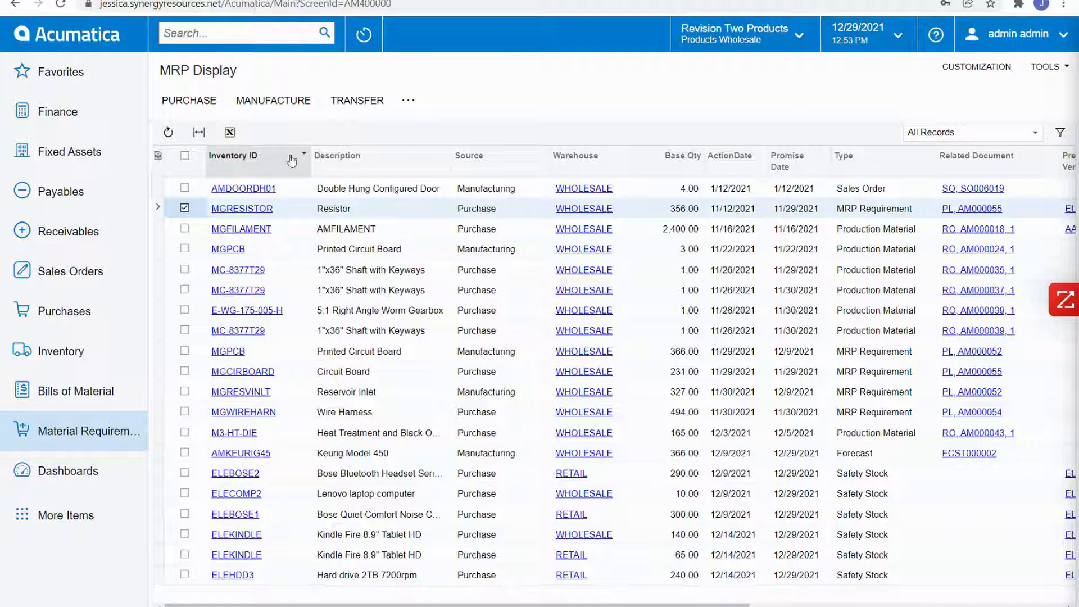
left_click(196, 107)
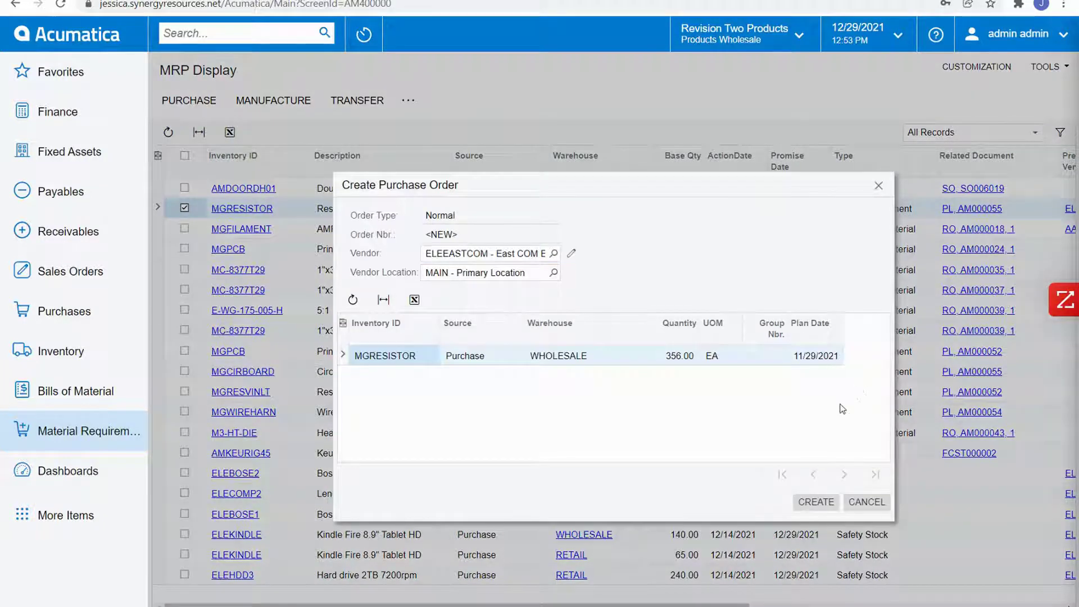
left_click(816, 500)
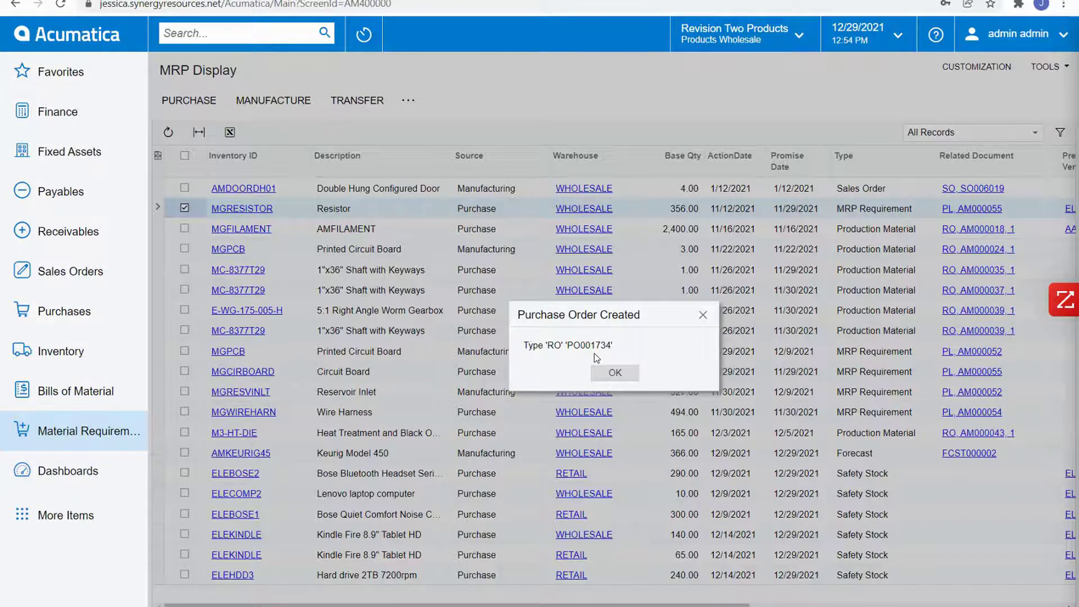
left_click(613, 370)
Step: Open the new East COM Electronic Supplies purchase order, remove its hold and approve it
left_click(44, 315)
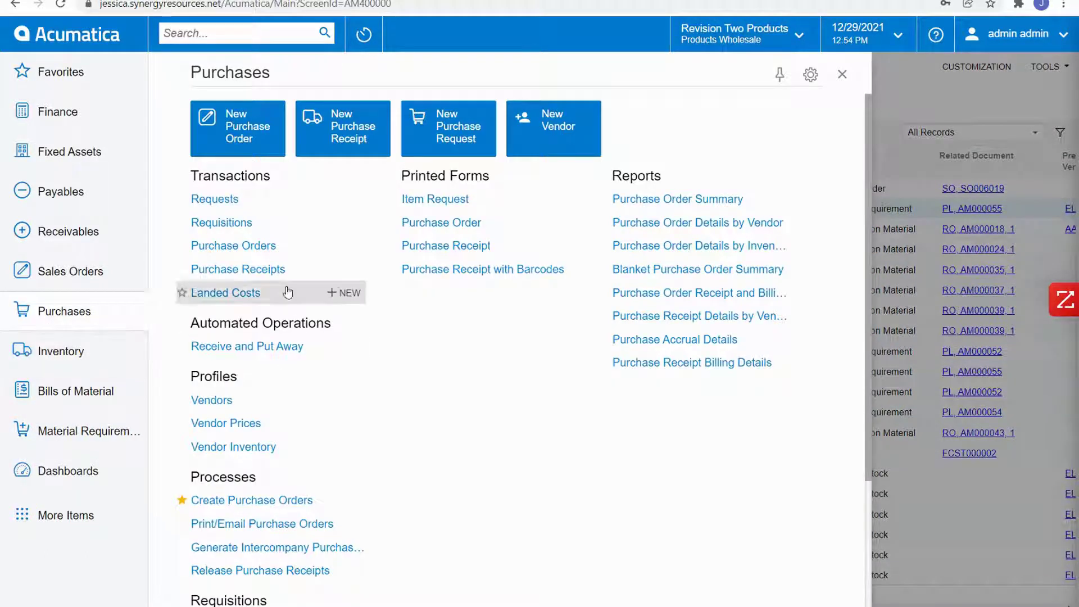
left_click(251, 247)
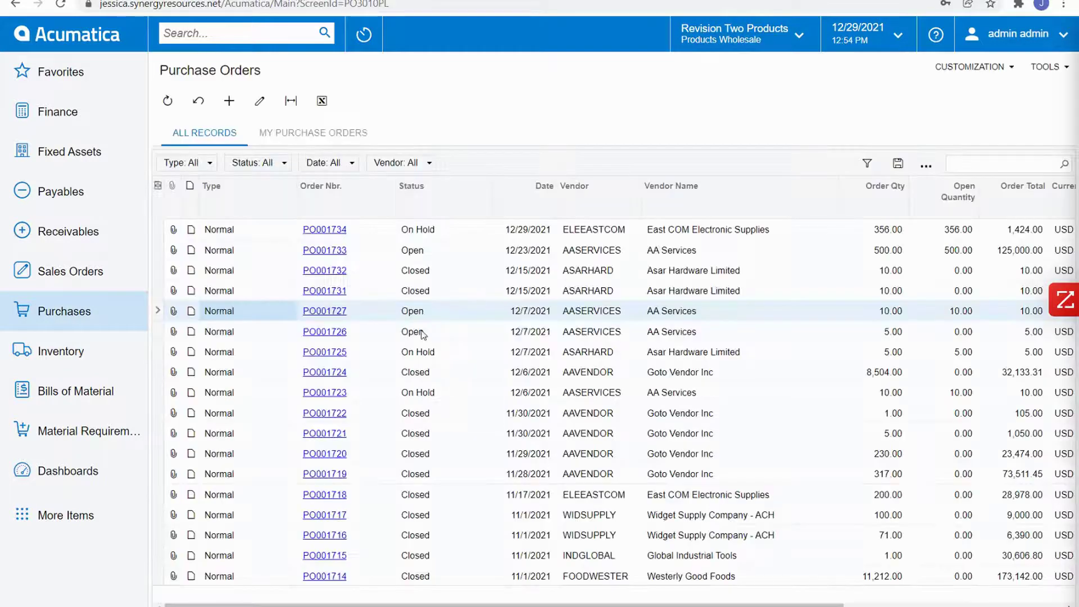
left_click(330, 238)
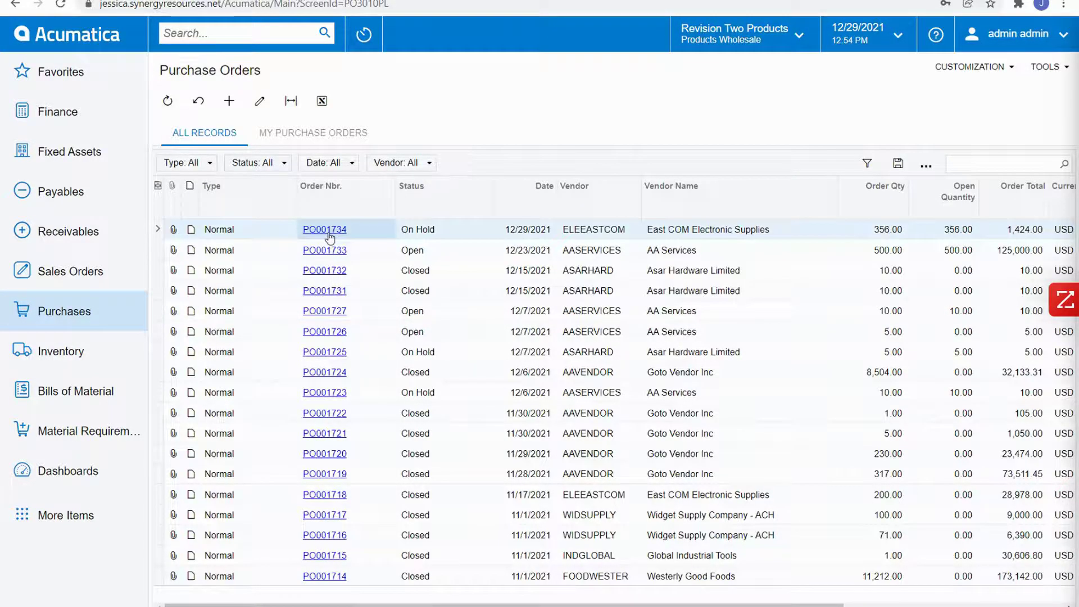
left_click(329, 234)
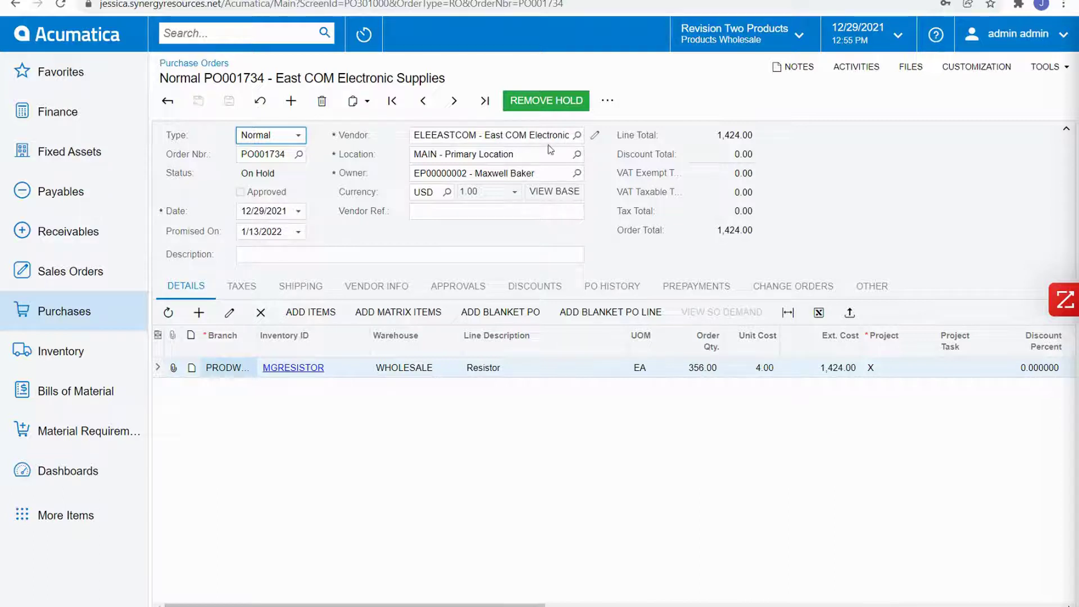
left_click(548, 107)
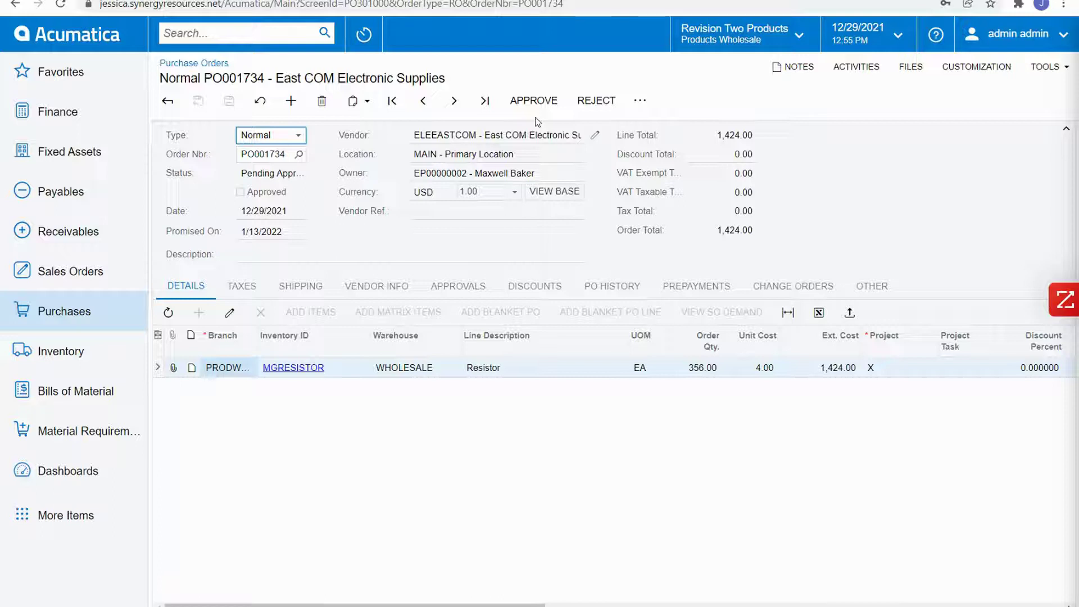
left_click(537, 107)
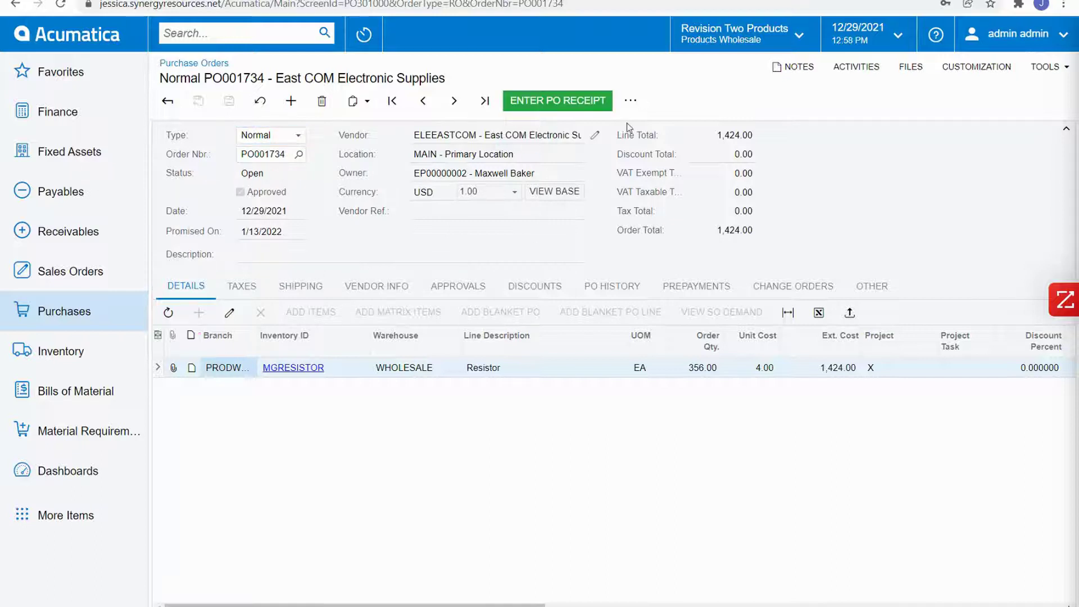
Step: Email the approved purchase order to the vendor and check the sent message in its activities
left_click(630, 101)
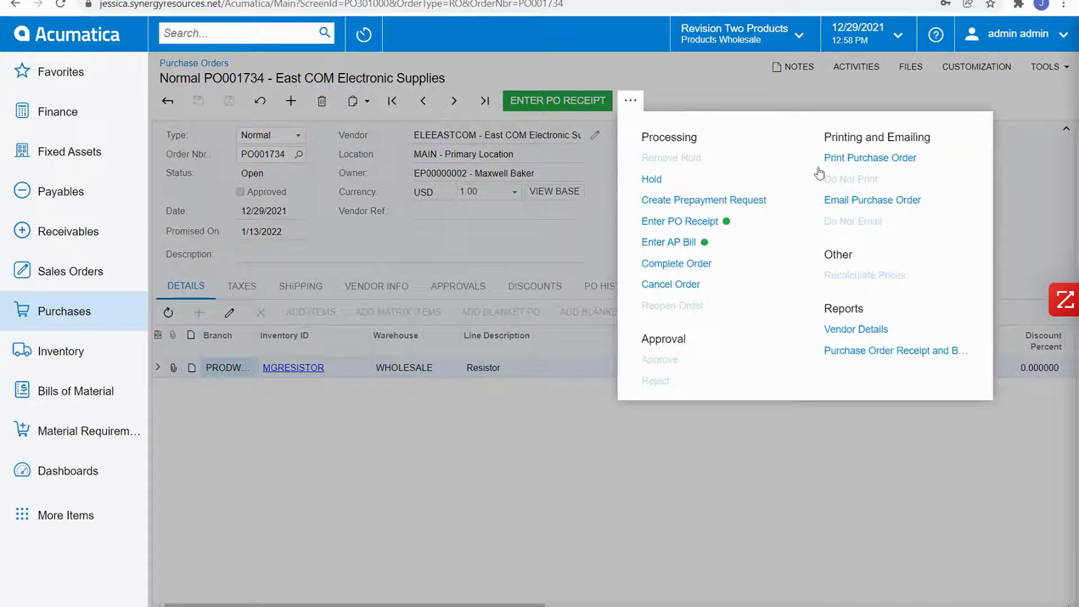
left_click(892, 213)
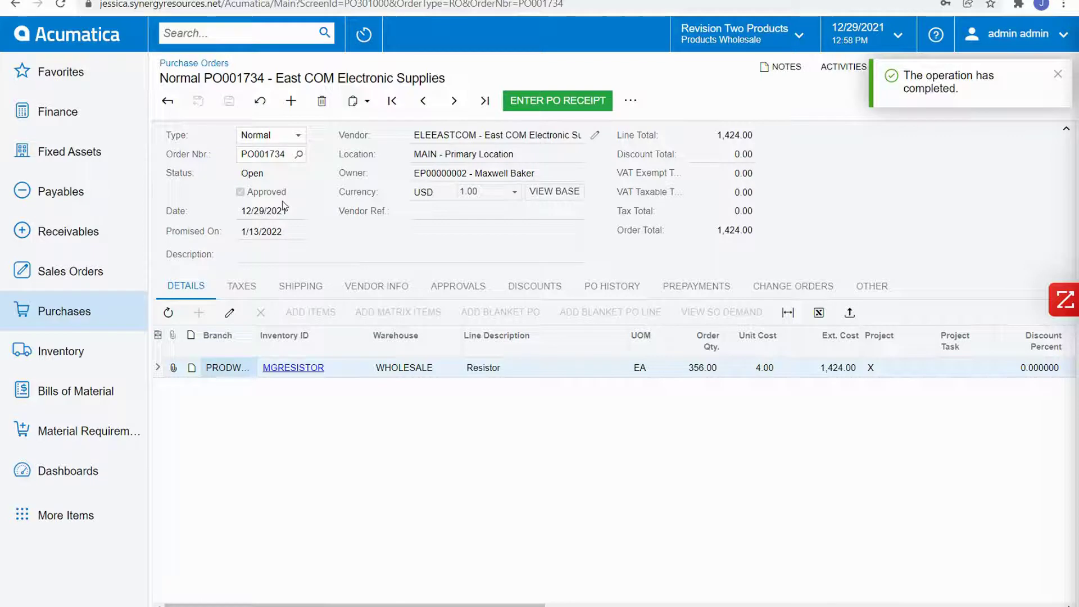
left_click(857, 72)
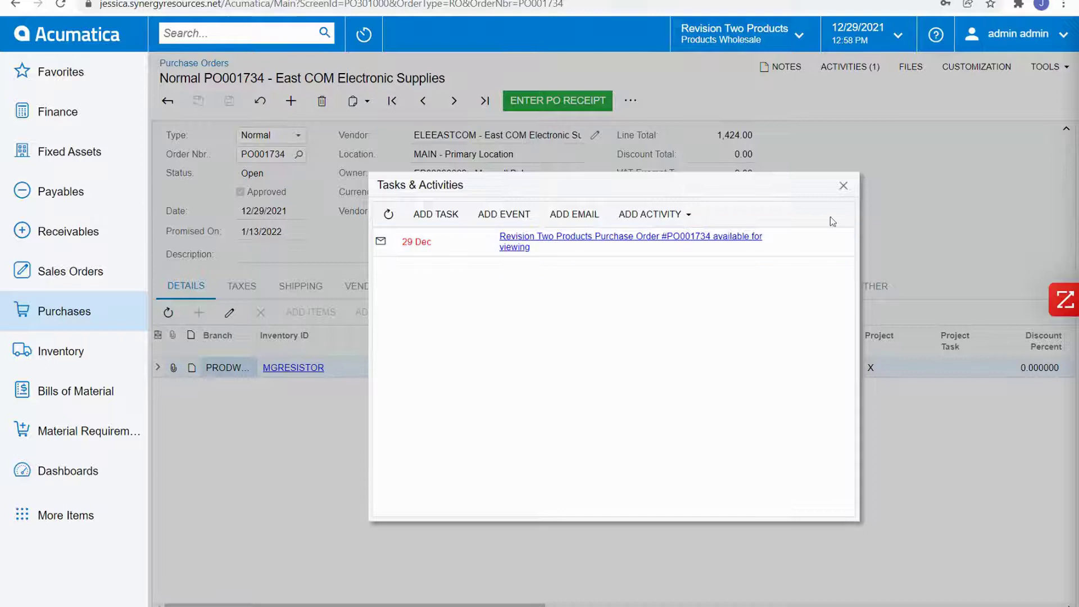
left_click(842, 186)
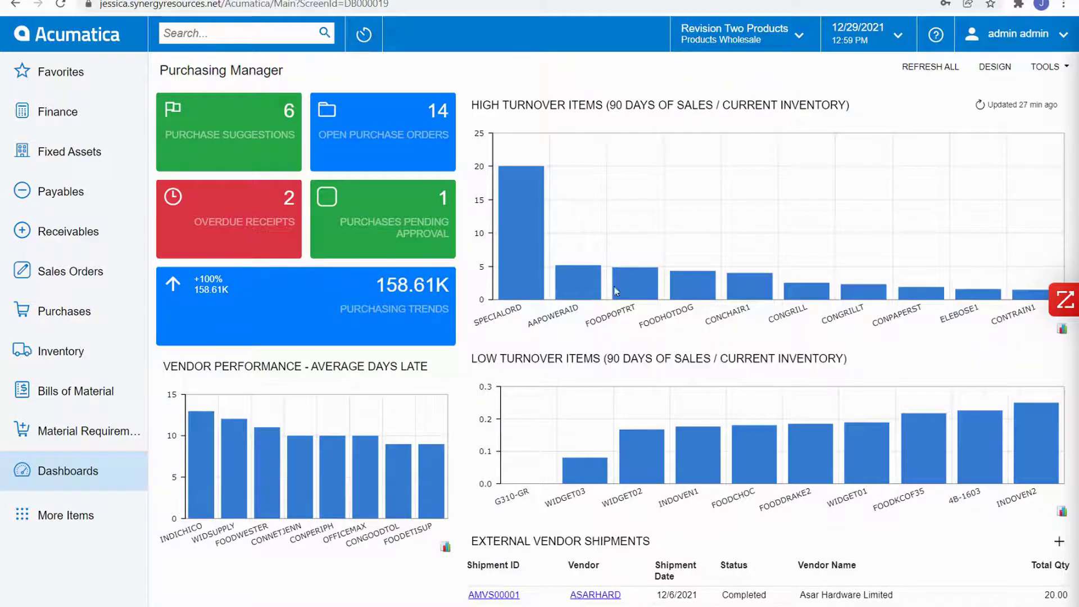
Step: Open the East COM Electronic Supplies order from the dashboard's open purchase orders, then enter and release its PO receipt
left_click(434, 123)
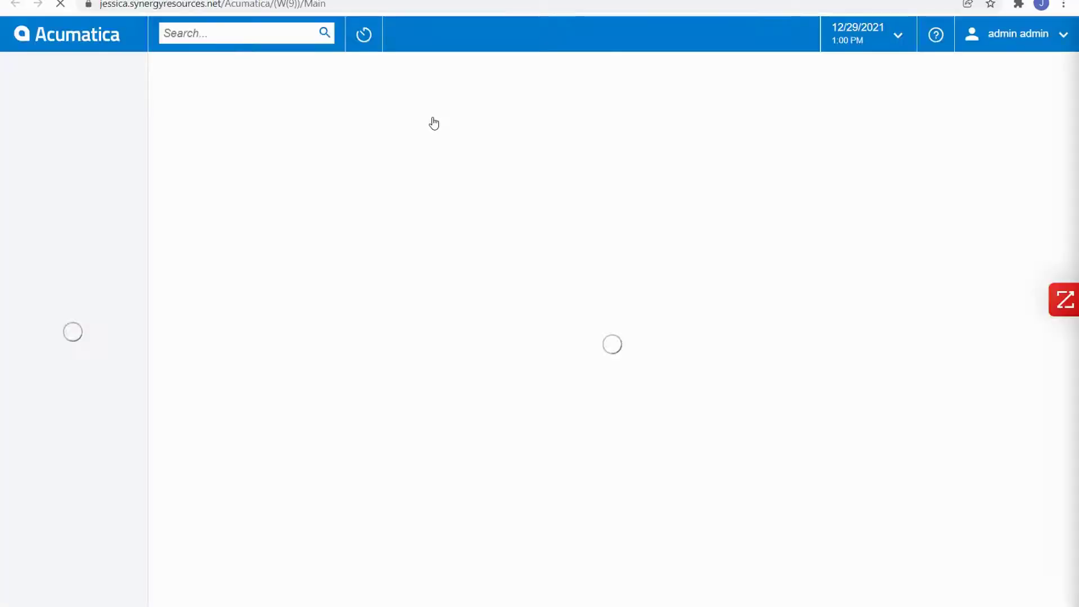
left_click(240, 486)
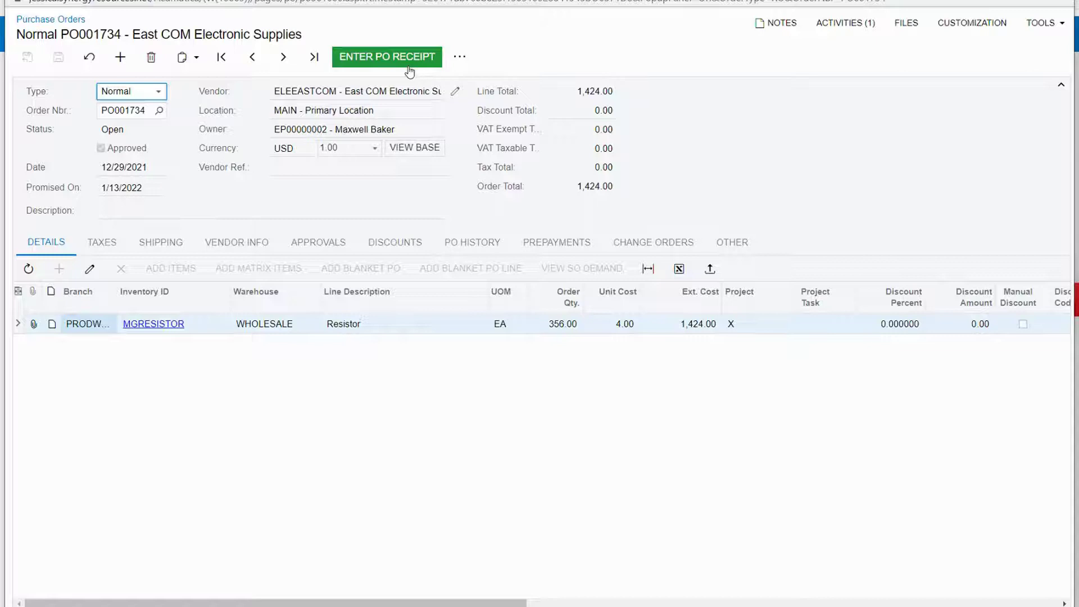
left_click(387, 65)
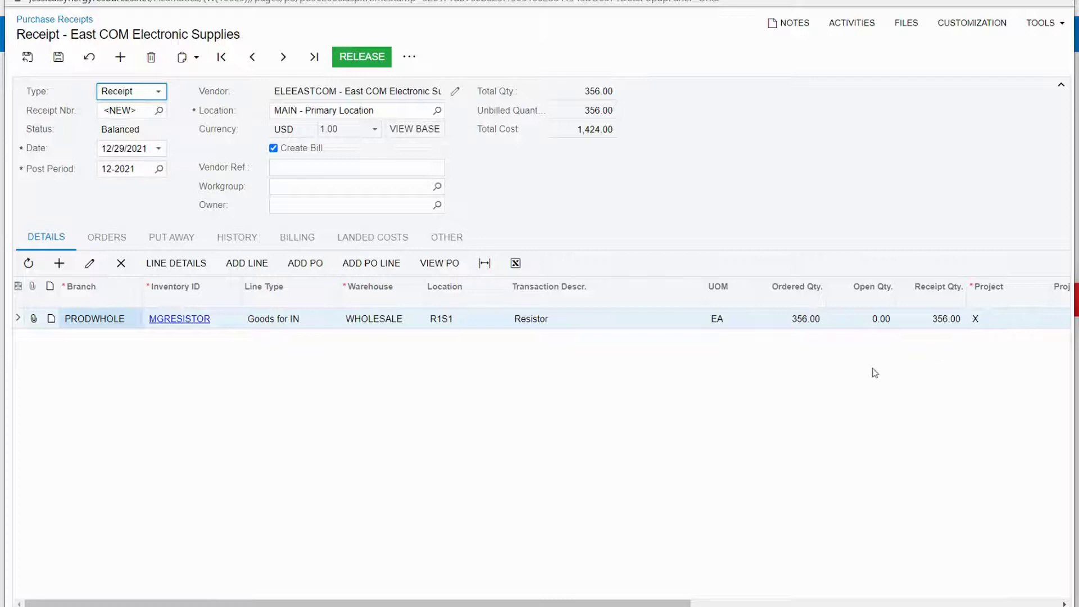
left_click(363, 66)
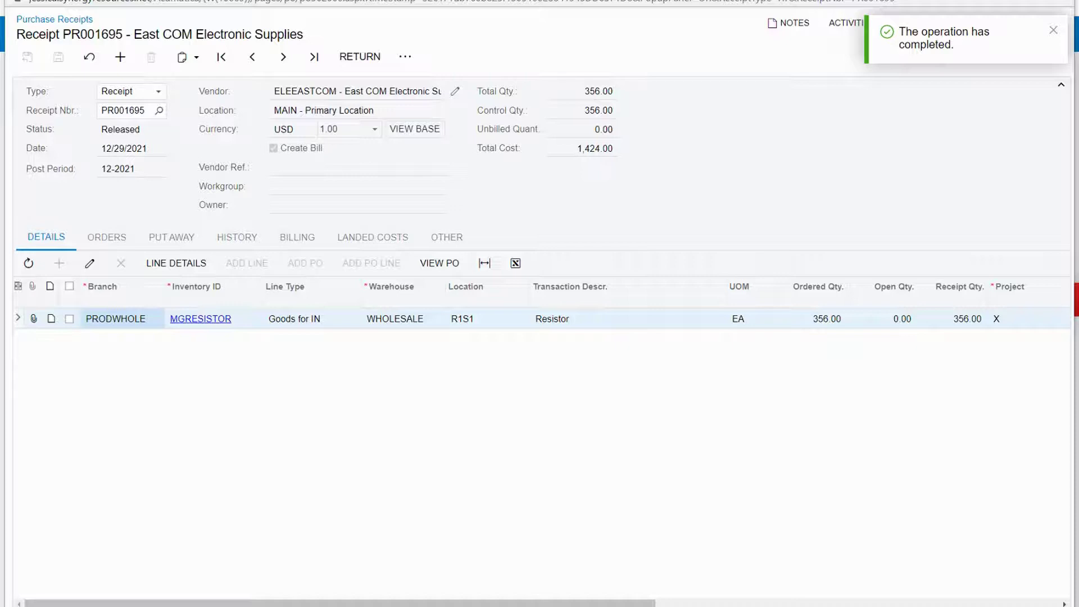
Step: Open the inventory receipt linked to the released purchase receipt and examine its line and financial details
left_click(448, 238)
left_click(423, 305)
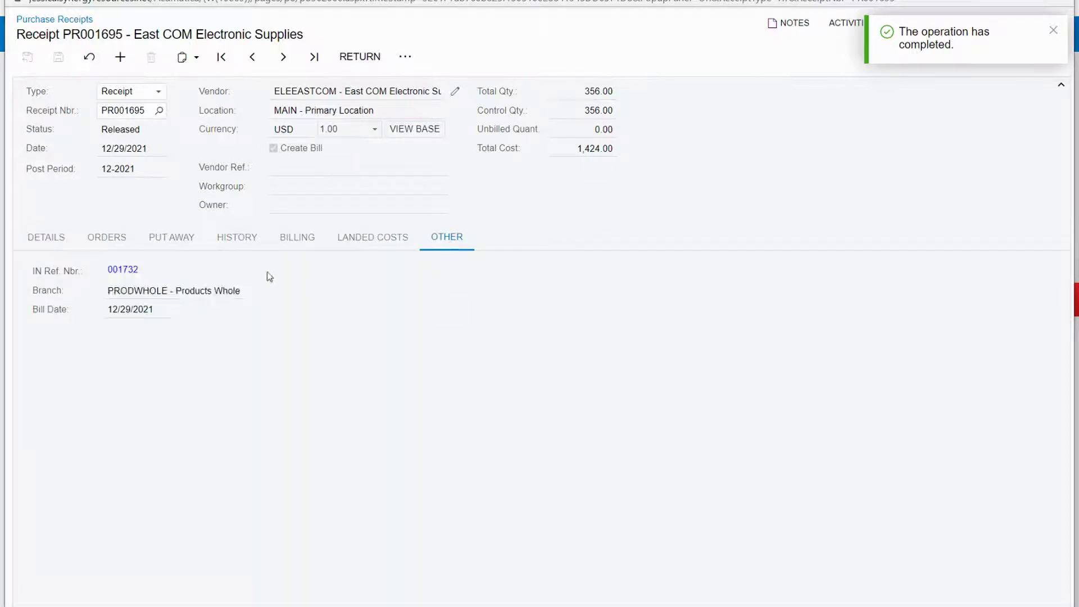
left_click(116, 275)
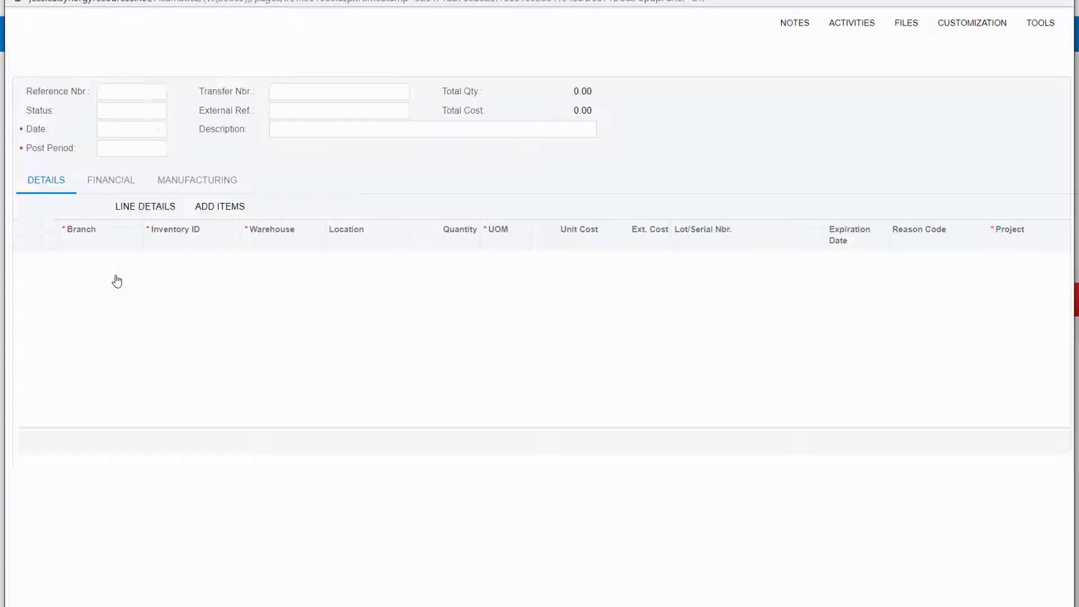
left_click(182, 402)
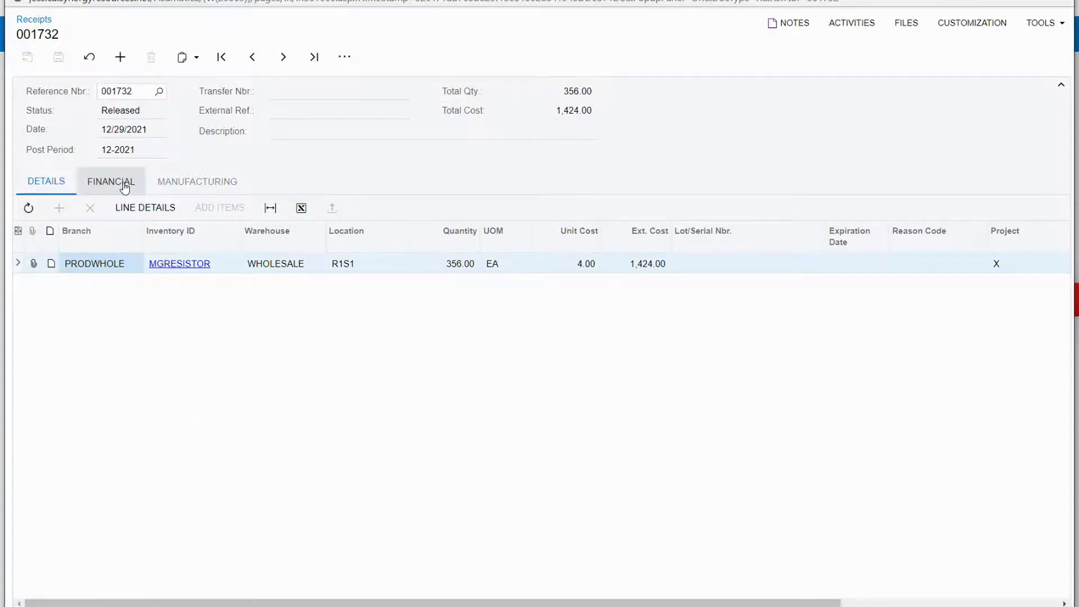
left_click(125, 183)
left_click(118, 216)
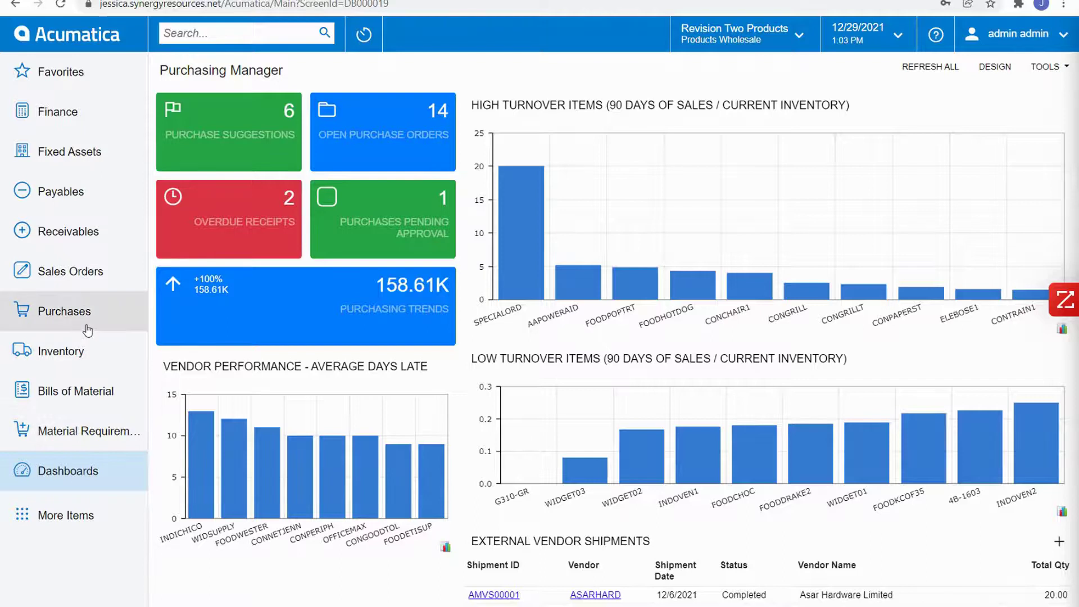
Step: Run the Purchase Order Details by Vendor report with a start date of 1/1/2021 and export it as PDF
left_click(85, 323)
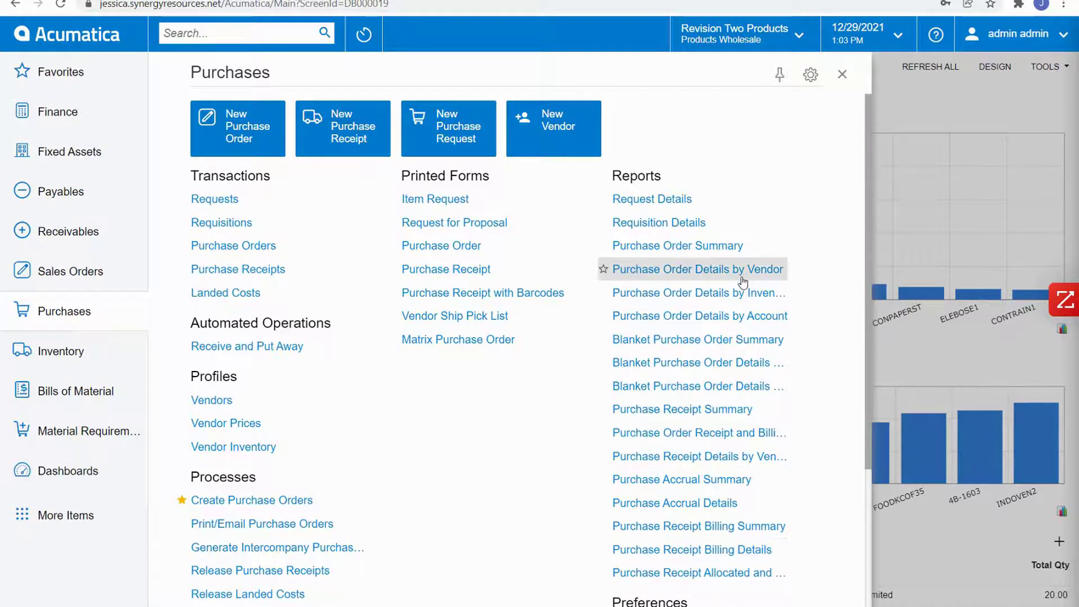
left_click(663, 269)
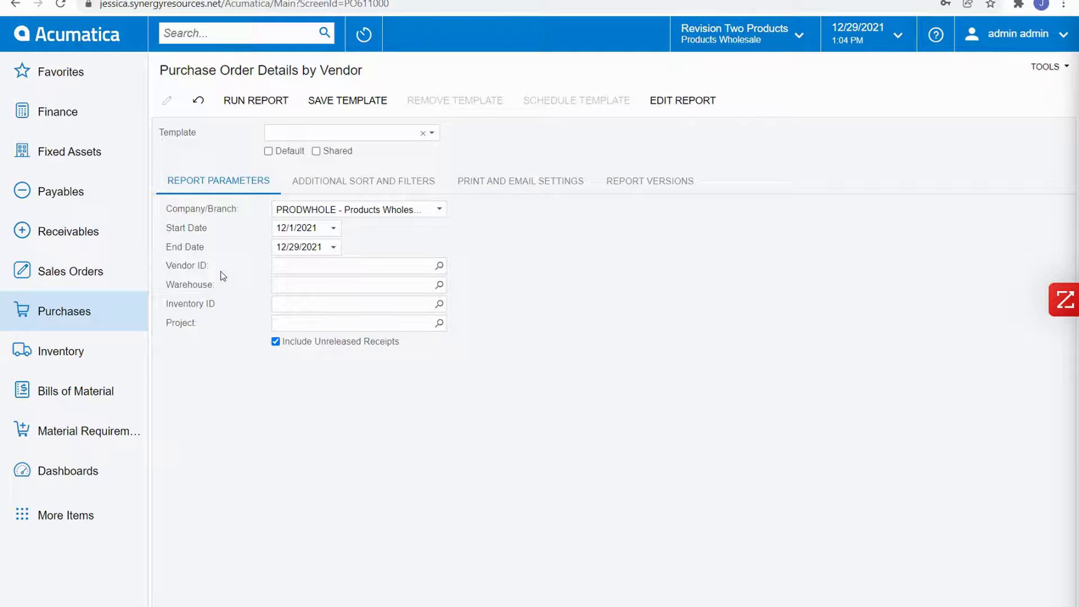
left_click(339, 231)
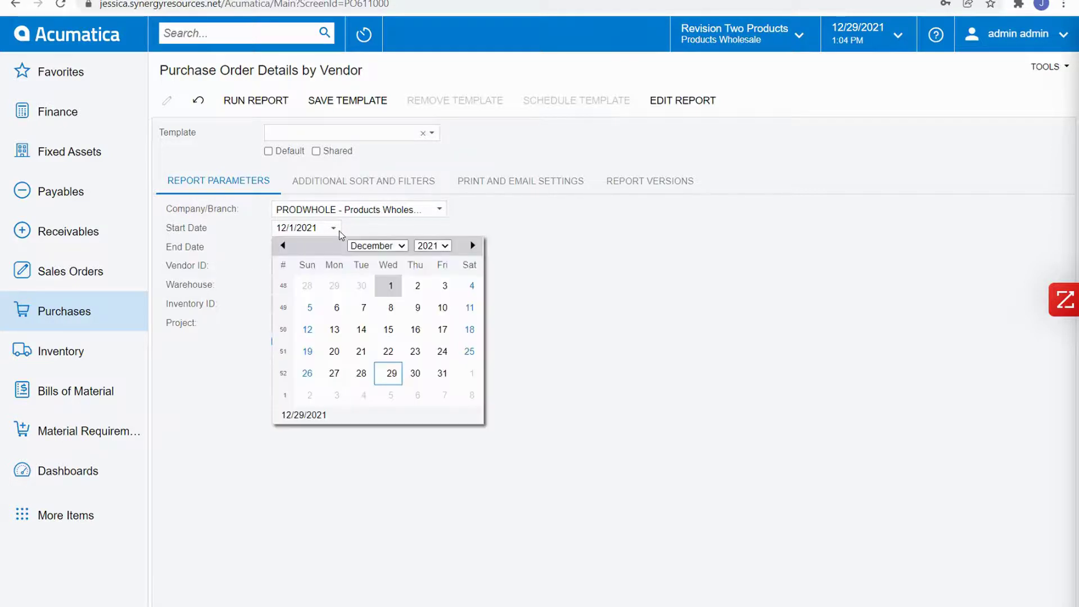
left_click(393, 245)
left_click(397, 260)
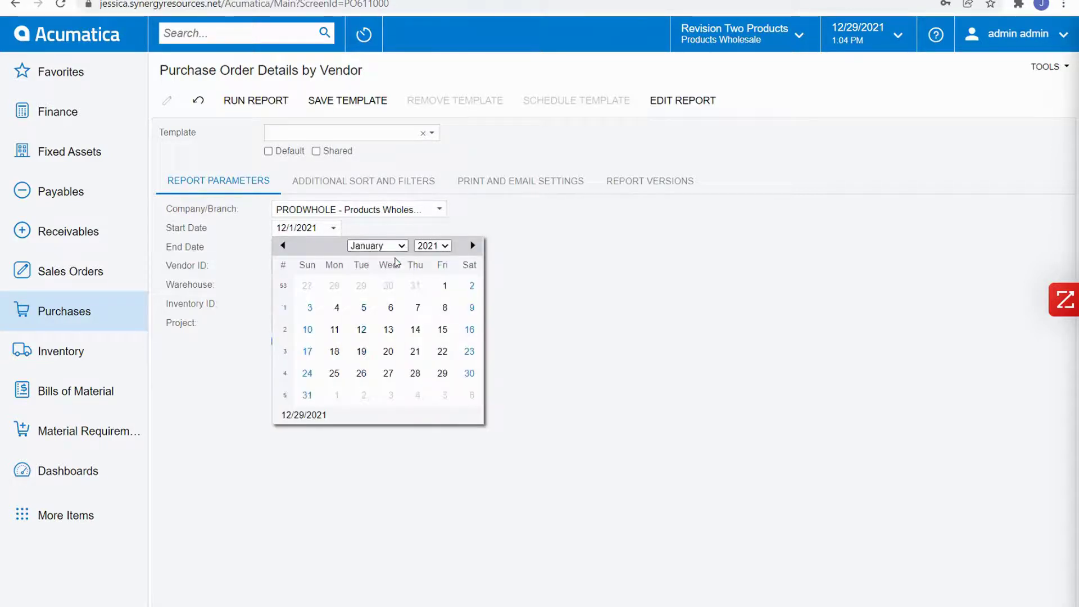
left_click(445, 285)
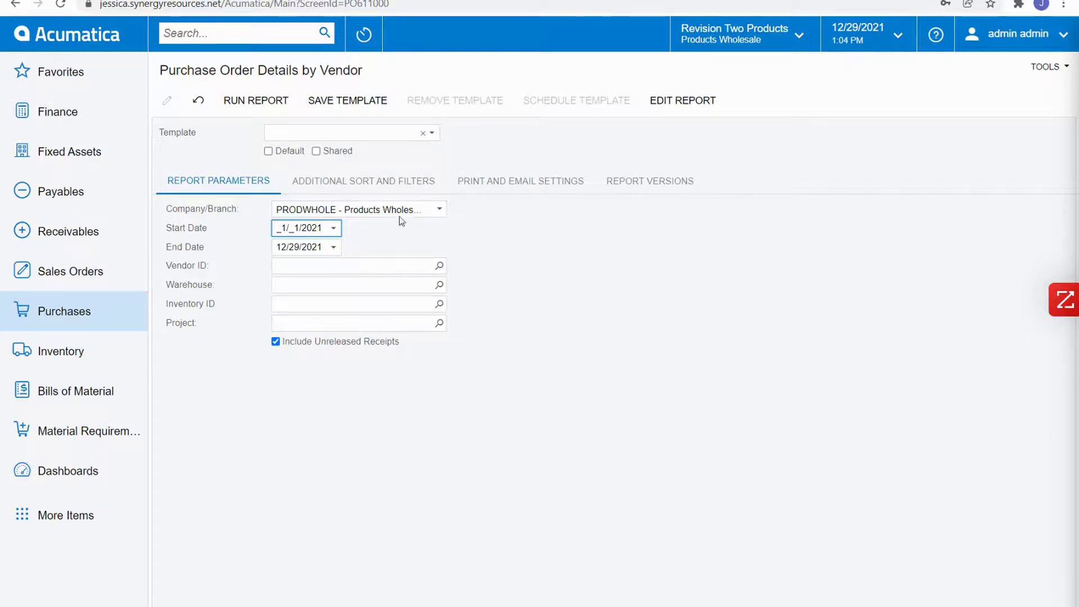
left_click(256, 100)
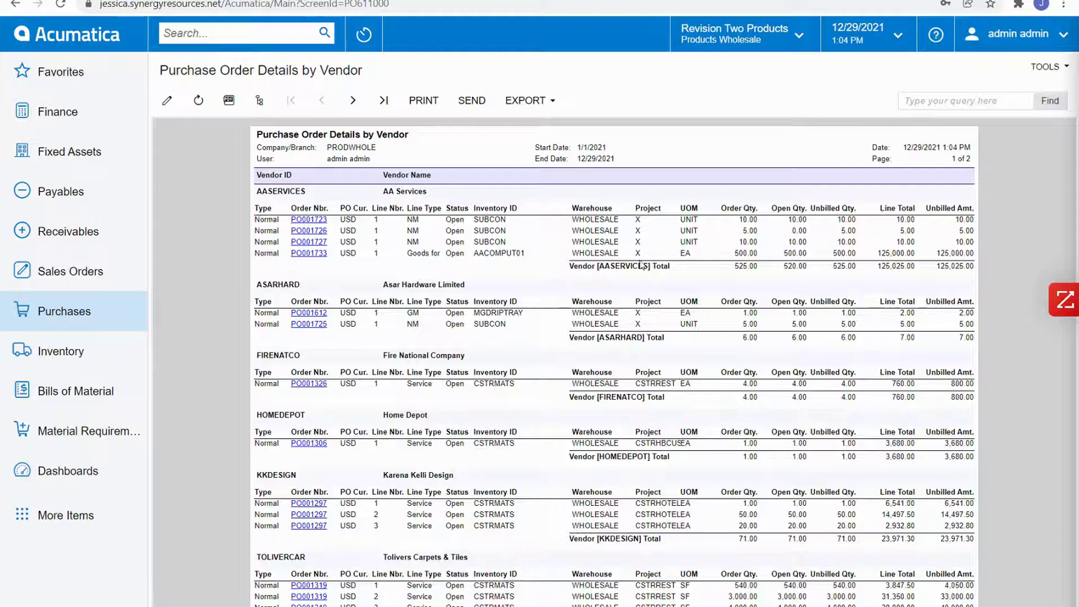
left_click(547, 110)
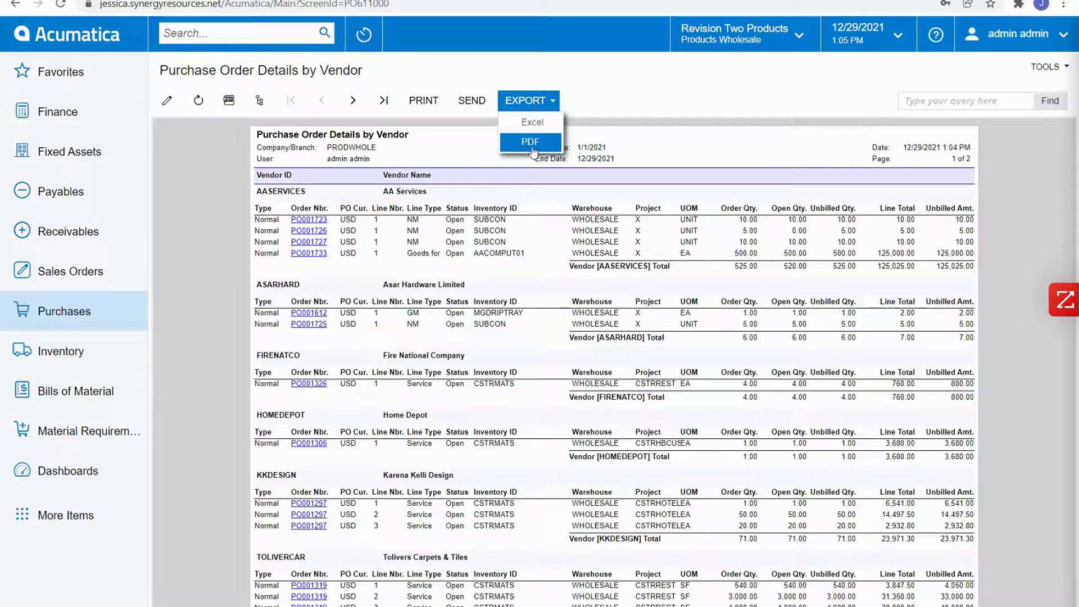
left_click(540, 147)
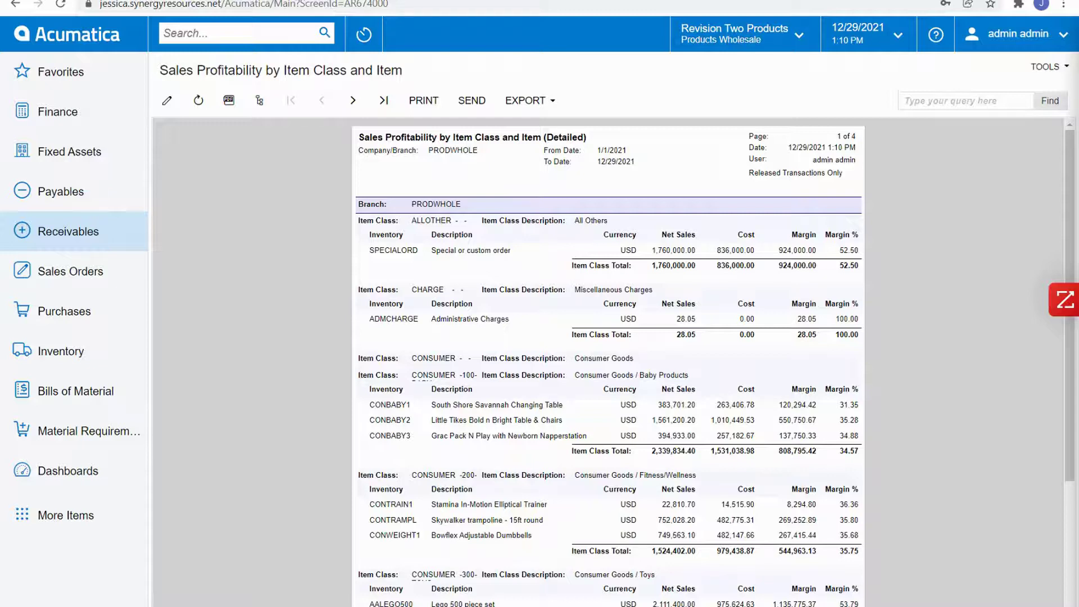
Step: Open the Machine 001 fixed asset, examine its depreciation schedule and open the list of available books
left_click(105, 166)
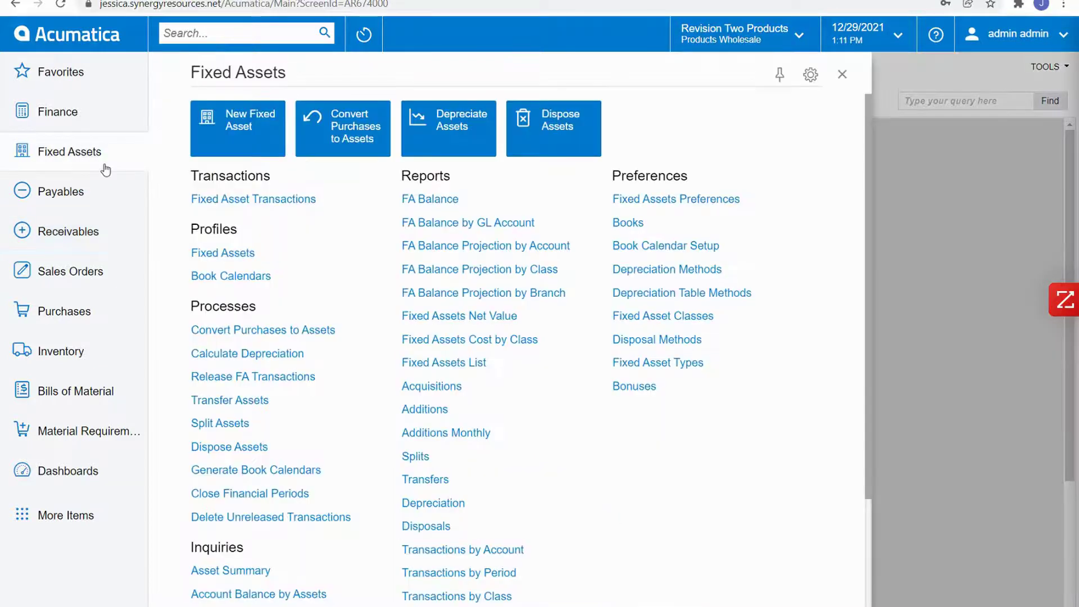
left_click(232, 254)
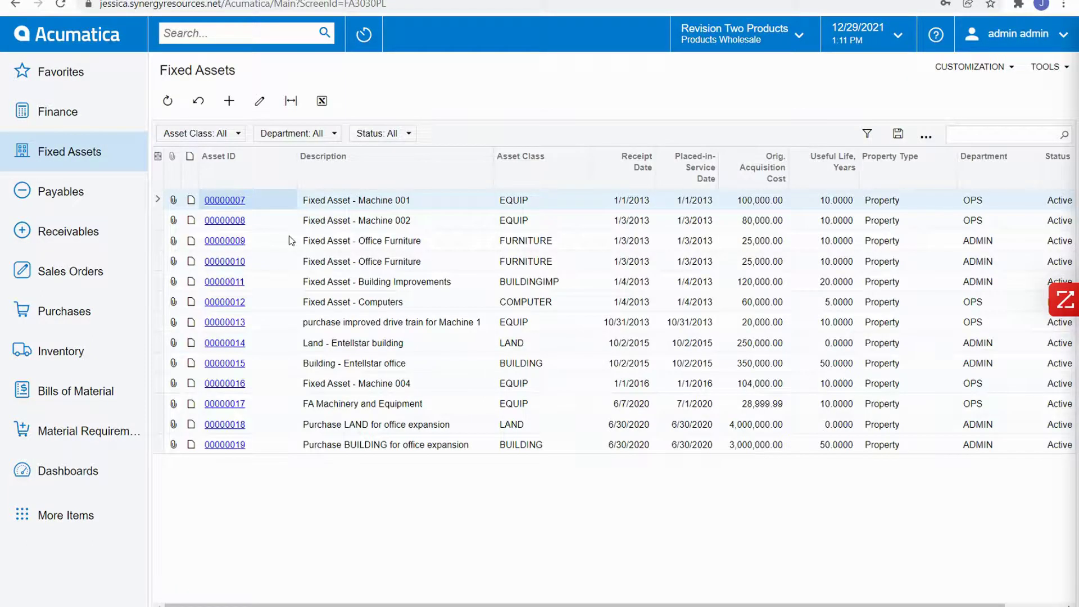
left_click(234, 201)
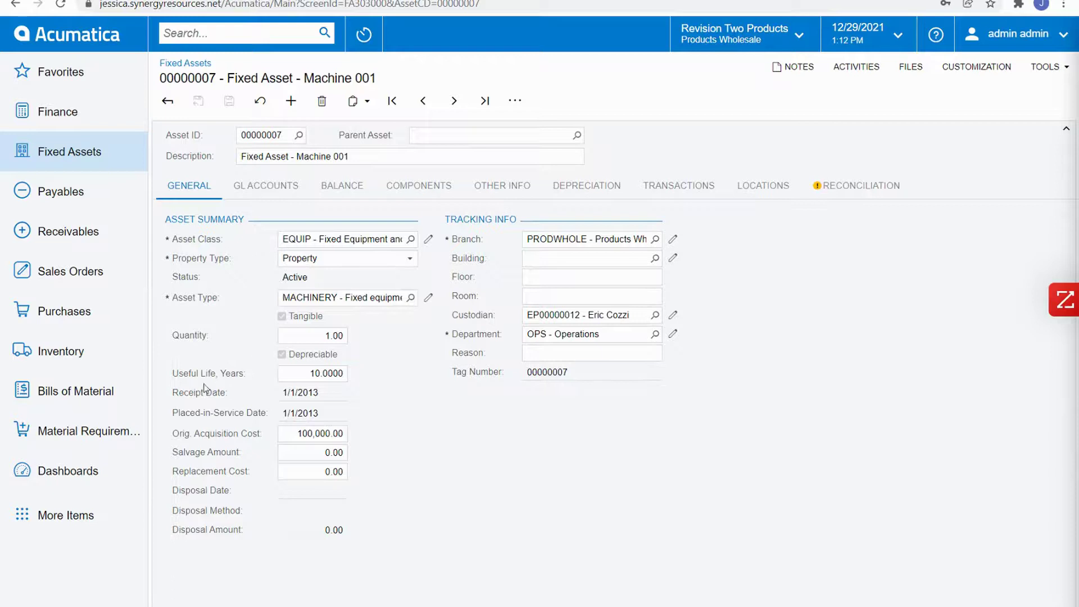
left_click(585, 191)
left_click(572, 562)
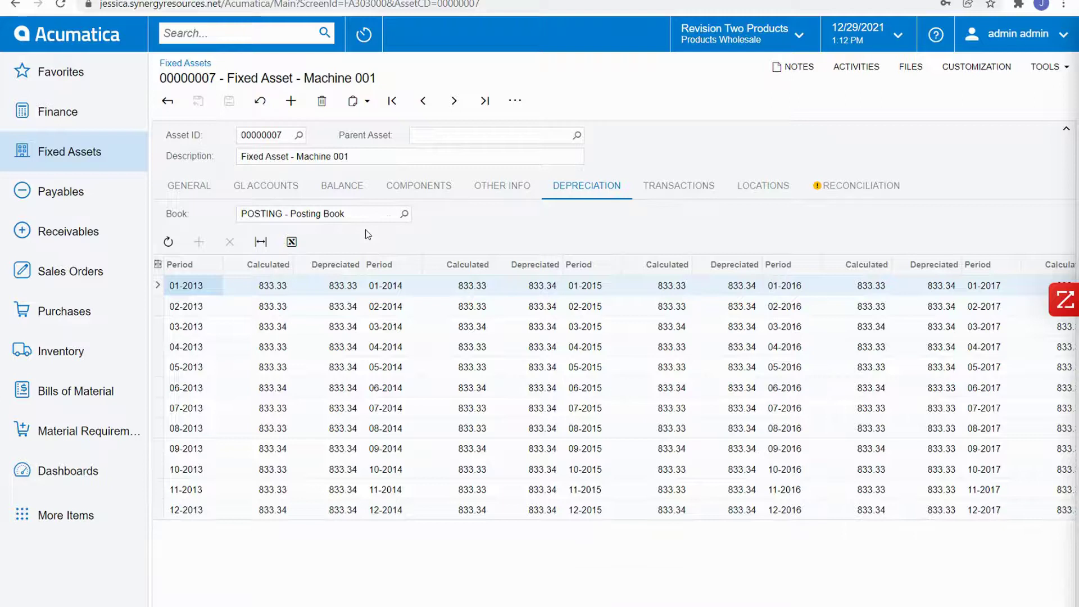
left_click(403, 214)
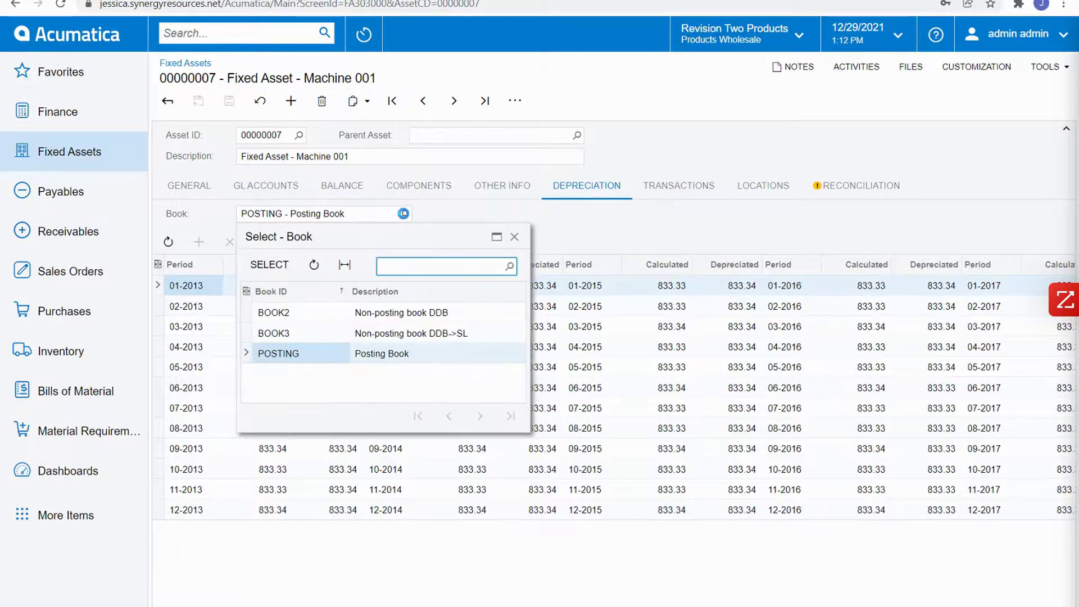